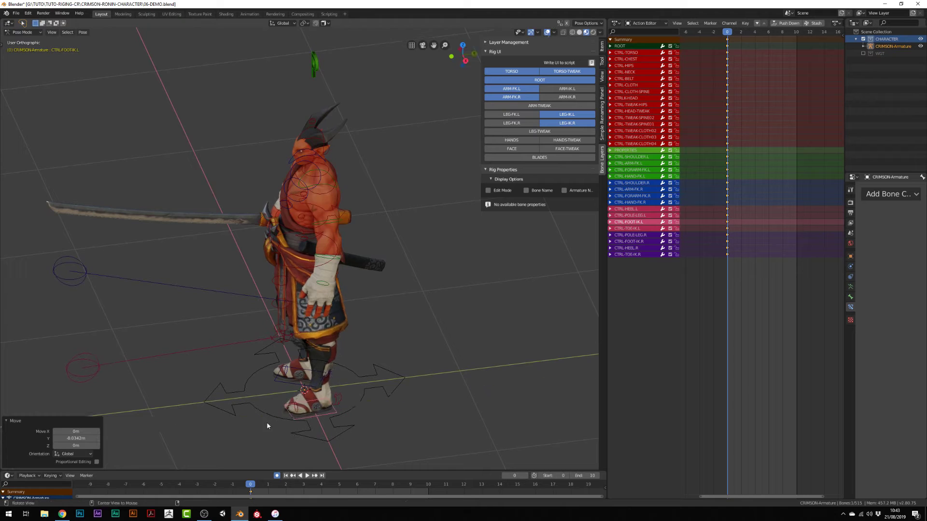
# Move the torso control slightly sideways, about 0.056 m, in front view to shift the character's weight
pyautogui.press('KP_1')
pyautogui.click(351, 206)
pyautogui.press('g')
pyautogui.click(343, 196)
pyautogui.keyDown('shift'); pyautogui.moveTo(342, 179); pyautogui.dragTo(337, 261, button='middle'); pyautogui.keyUp('shift')
pyautogui.scroll(2, 337, 261)
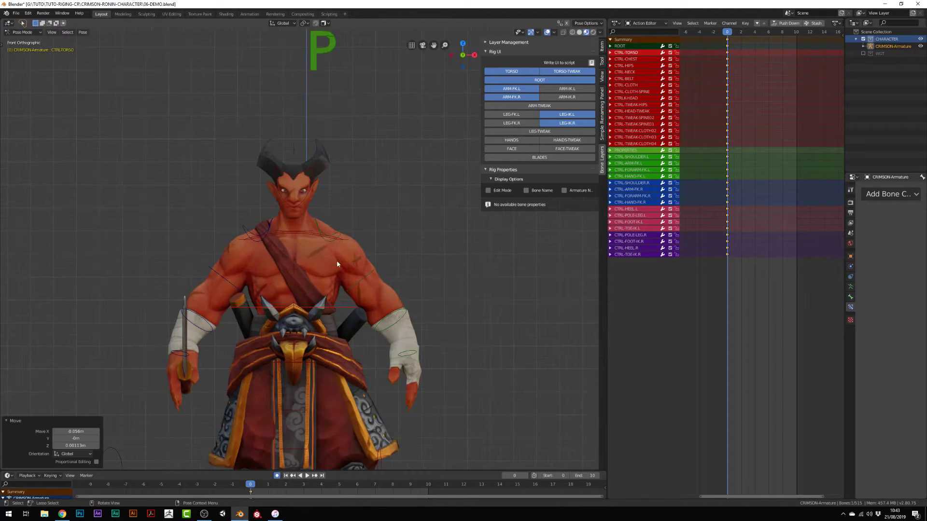
# Rotate the left shoulder, arm and hand controls to bring the left arm down beside the body
pyautogui.click(374, 292)
pyautogui.click(335, 340)
pyautogui.moveTo(375, 296); pyautogui.dragTo(370, 270, button='middle')
pyautogui.press('r')
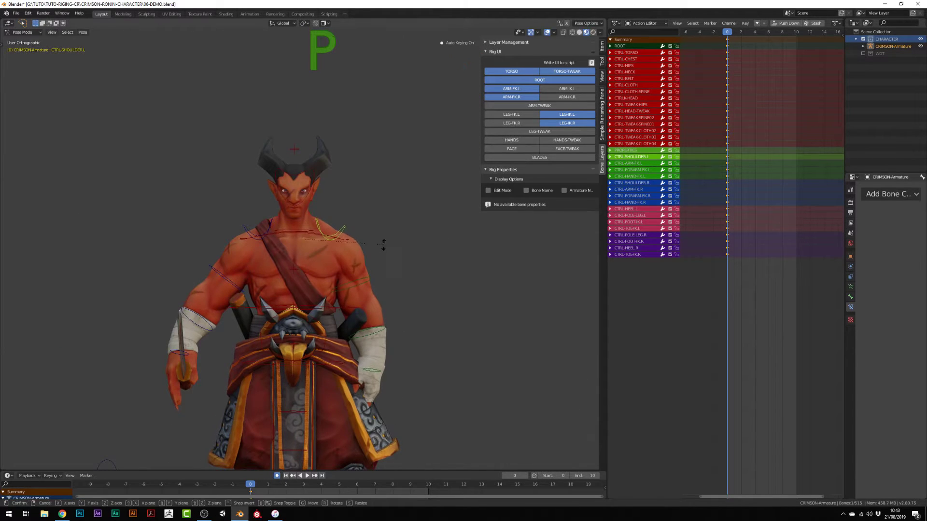
pyautogui.click(377, 251)
pyautogui.click(379, 374)
pyautogui.moveTo(387, 379); pyautogui.dragTo(385, 386, button='middle')
# Show the hand controls and rotate the right-hand fingers control by about 56° around its local X axis
pyautogui.click(225, 283)
pyautogui.moveTo(225, 283); pyautogui.dragTo(299, 289, button='middle')
pyautogui.click(516, 140)
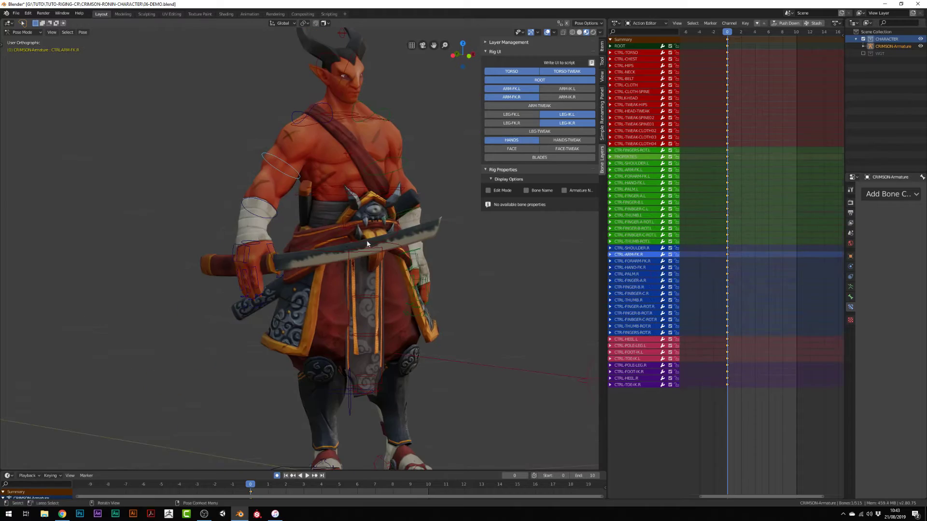
pyautogui.scroll(3, 203, 290)
pyautogui.click(191, 309)
pyautogui.press('r')
pyautogui.press('x')
pyautogui.press('x')
pyautogui.click(251, 328)
# Adjust the right hand's rotation and rotate its thumb control about the local X axis to close the grip on the sword
pyautogui.moveTo(261, 331); pyautogui.dragTo(217, 321, button='middle')
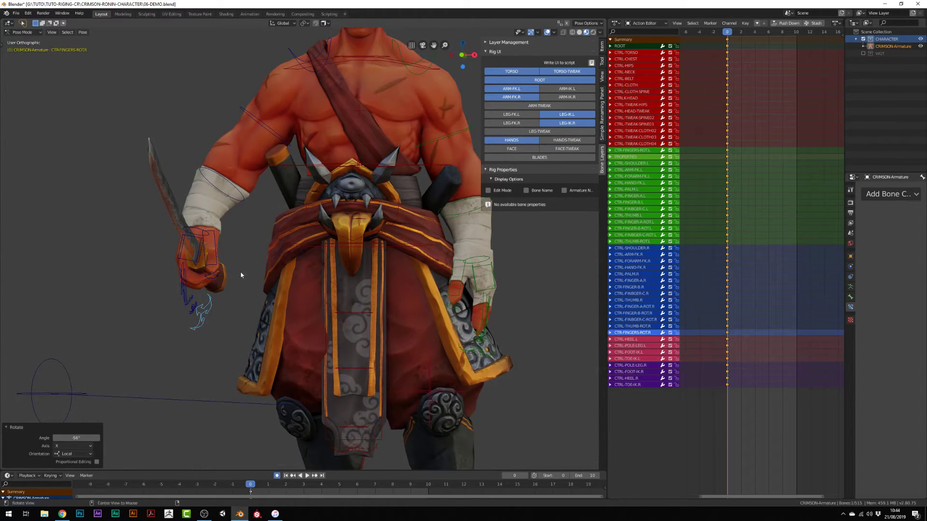
pyautogui.moveTo(241, 275); pyautogui.dragTo(240, 258, button='middle')
pyautogui.click(322, 261)
pyautogui.press('r')
pyautogui.click(325, 270)
pyautogui.moveTo(324, 270); pyautogui.dragTo(193, 300, button='middle')
pyautogui.click(174, 288)
pyautogui.press('r')
pyautogui.press('x')
pyautogui.press('x')
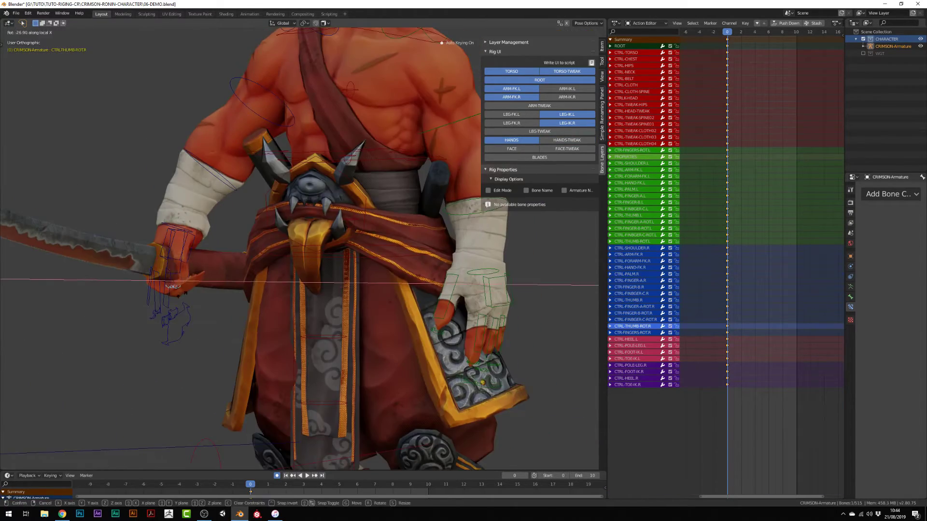
pyautogui.moveTo(182, 265); pyautogui.dragTo(193, 256, button='middle')
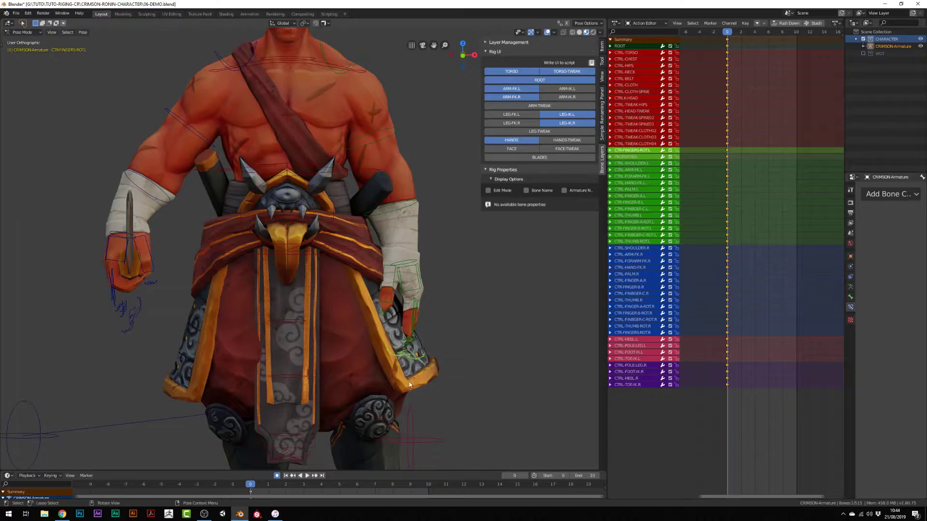
# Rotate the left hand's fingers and palm controls into a relaxed pose
pyautogui.press('r')
pyautogui.click(386, 363)
pyautogui.click(386, 290)
pyautogui.press('r')
pyautogui.moveTo(386, 289); pyautogui.dragTo(324, 261, button='middle')
pyautogui.click(231, 309)
# Rotate the left arm control in front view and twist the arm about its local Z axis
pyautogui.press('KP_1')
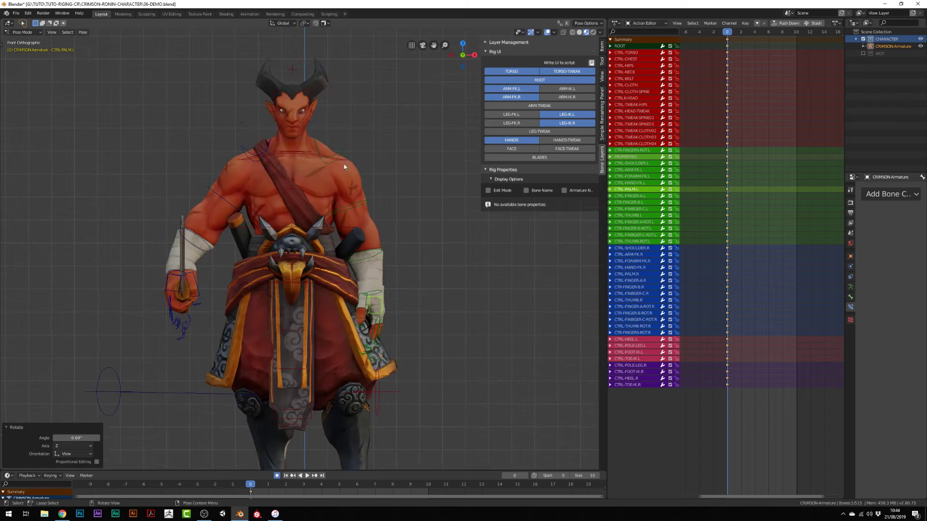
pyautogui.click(358, 211)
pyautogui.press('r')
pyautogui.click(362, 213)
pyautogui.moveTo(363, 212); pyautogui.dragTo(261, 222, button='middle')
pyautogui.click(309, 263)
pyautogui.press('r')
pyautogui.press('z')
pyautogui.press('z')
pyautogui.click(270, 290)
pyautogui.moveTo(270, 290); pyautogui.dragTo(345, 292, button='middle')
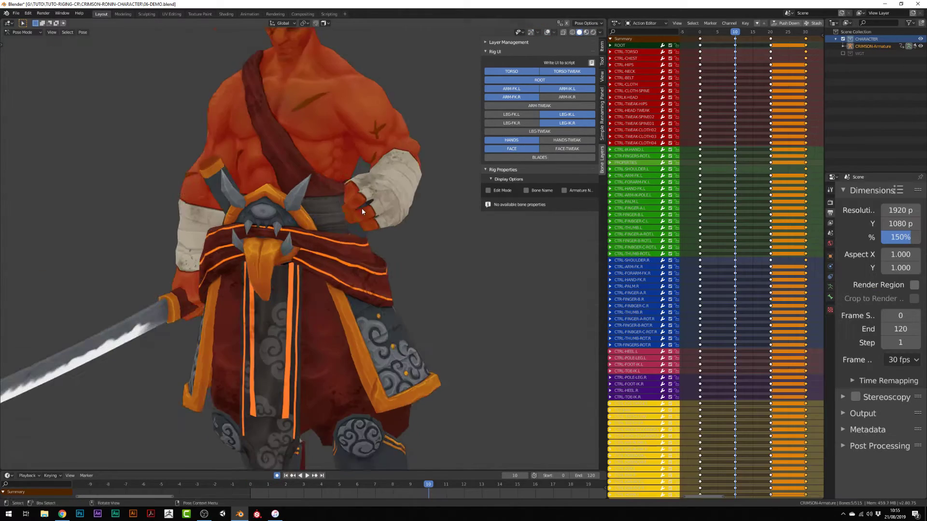
# Move the left IK hand control slightly along Z at frame 10 and rotate it
pyautogui.moveTo(377, 222); pyautogui.dragTo(358, 218, button='middle')
pyautogui.press('g')
pyautogui.press('z')
pyautogui.click(408, 303)
pyautogui.press('r')
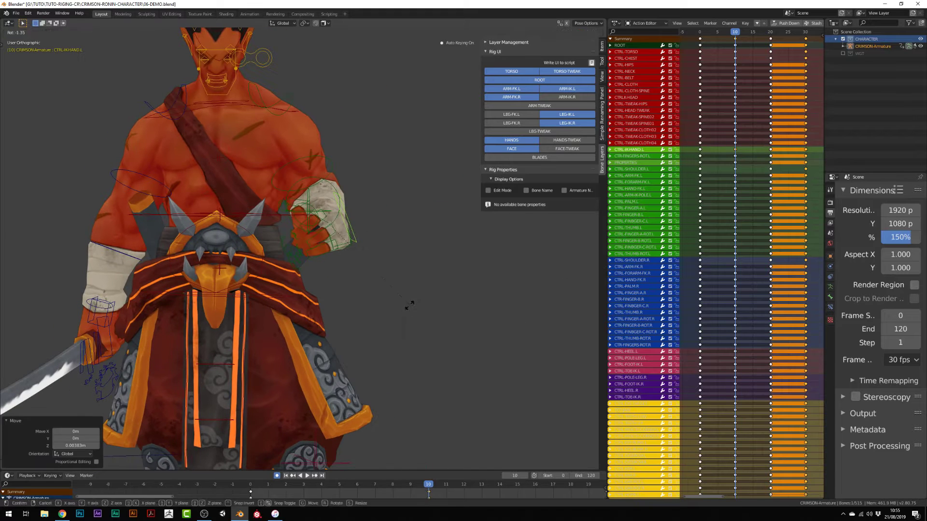
# Copy the adjusted left-hand pose and step through the keyframes to frame 30
pyautogui.hotkey('ctrl', 'c')
pyautogui.press('Up')
pyautogui.press('Up')
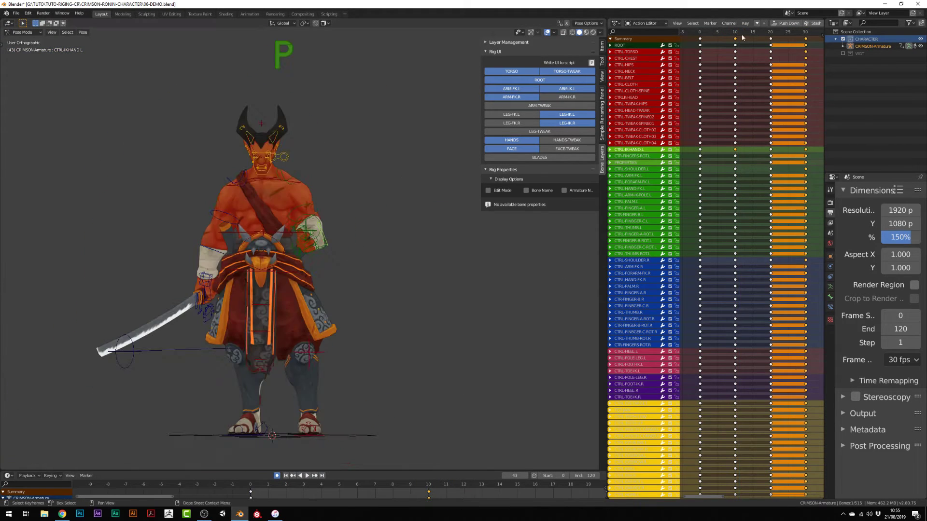
pyautogui.moveTo(793, 60); pyautogui.dragTo(749, 115, button='middle')
pyautogui.scroll(-2, 776, 178)
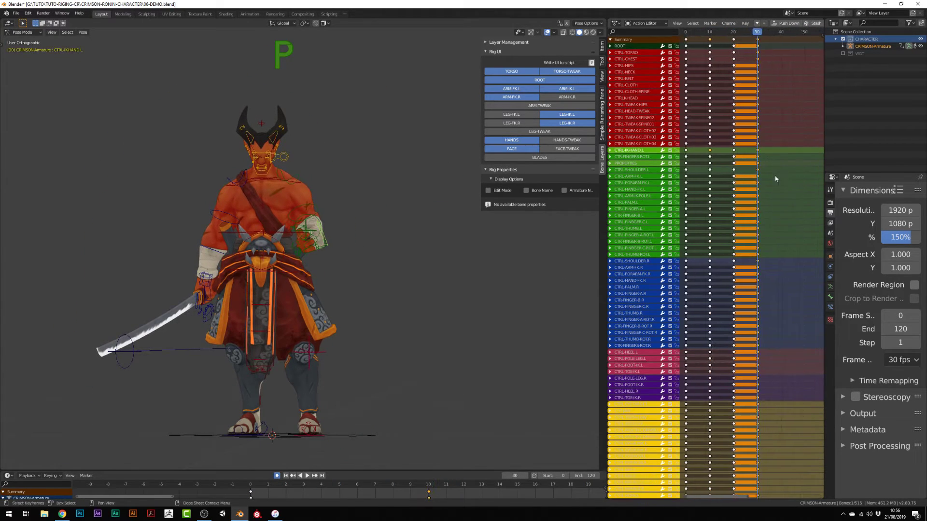
# Play back the animation to check the adjusted arm pose and stop at frame 35
pyautogui.scroll(3, 776, 178)
pyautogui.press('space')
pyautogui.scroll(4, 331, 202)
pyautogui.scroll(-2, 331, 202)
pyautogui.keyDown('shift'); pyautogui.moveTo(331, 202); pyautogui.dragTo(348, 232, button='middle'); pyautogui.keyUp('shift')
pyautogui.scroll(5, 345, 166)
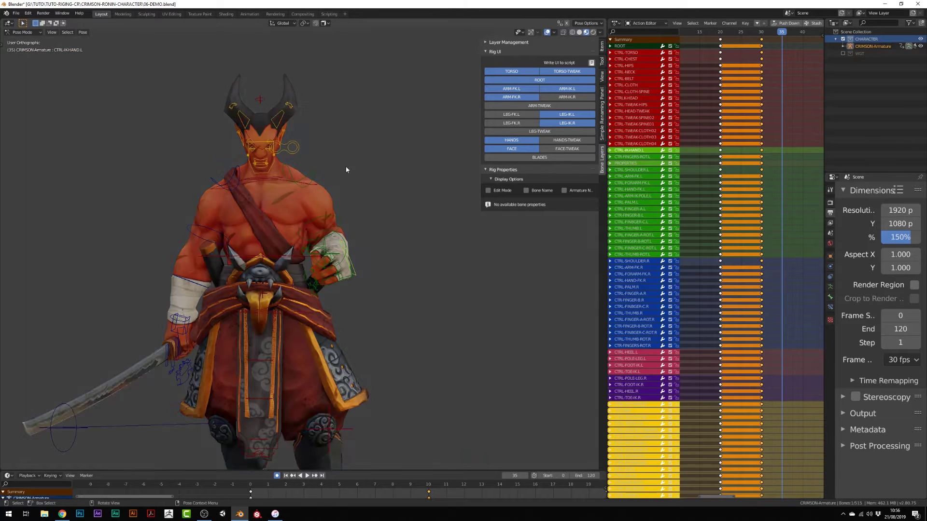
# Rotate the left and right ear controls at frame 35
pyautogui.click(355, 260)
pyautogui.moveTo(355, 259); pyautogui.dragTo(391, 247, button='middle')
pyautogui.press('r')
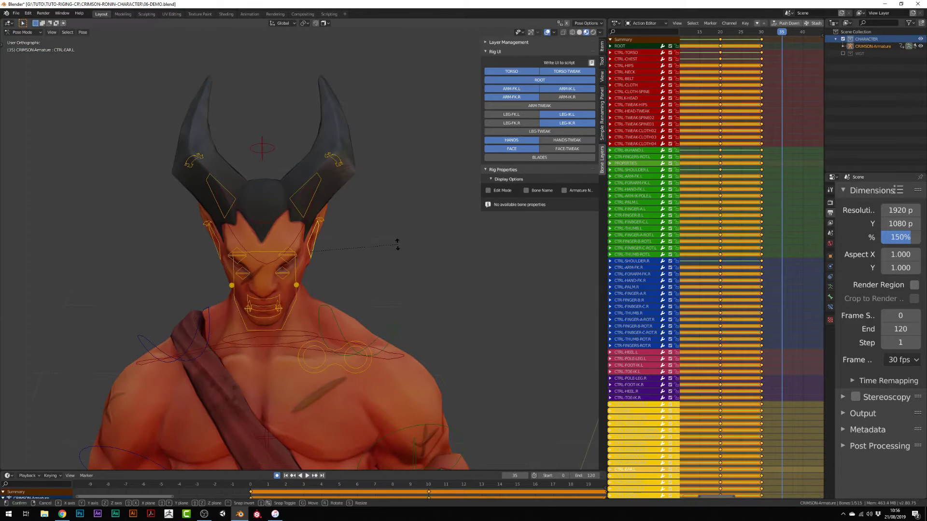
pyautogui.moveTo(317, 280); pyautogui.dragTo(352, 278, button='middle')
pyautogui.click(210, 239)
pyautogui.press('g')
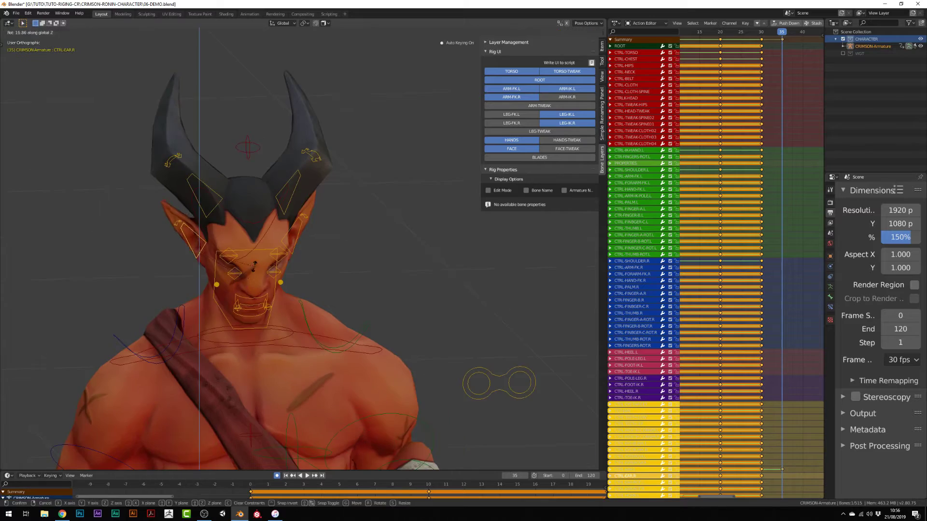
pyautogui.click(208, 241)
# Select all rig controls, insert a keyframe for the whole pose, and play the animation
pyautogui.scroll(-3, 314, 294)
pyautogui.keyDown('shift'); pyautogui.moveTo(317, 306); pyautogui.dragTo(329, 213, button='middle'); pyautogui.keyUp('shift')
pyautogui.moveTo(357, 309); pyautogui.dragTo(428, 316, button='middle')
pyautogui.press('a')
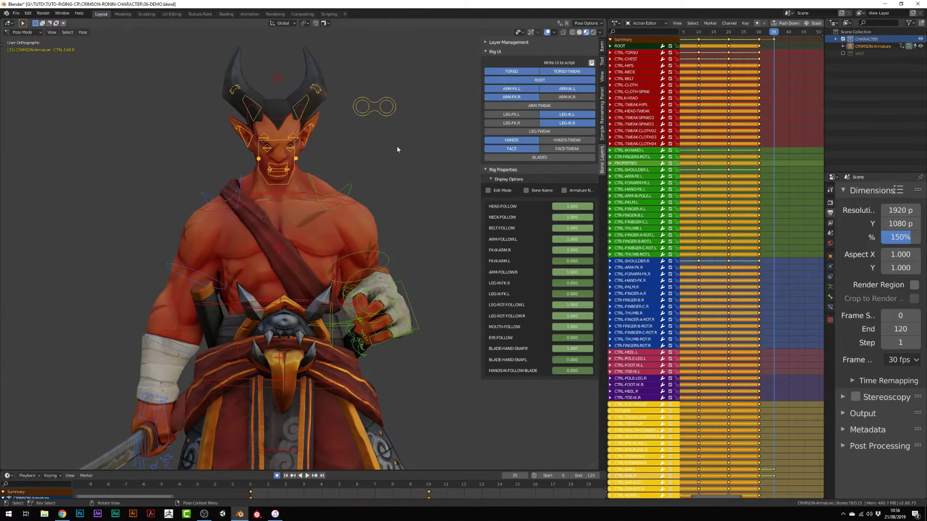
pyautogui.scroll(-2, 318, 256)
pyautogui.keyDown('shift'); pyautogui.moveTo(314, 260); pyautogui.dragTo(341, 232, button='middle'); pyautogui.keyUp('shift')
pyautogui.press('i')
pyautogui.scroll(-6, 734, 193)
pyautogui.press('space')
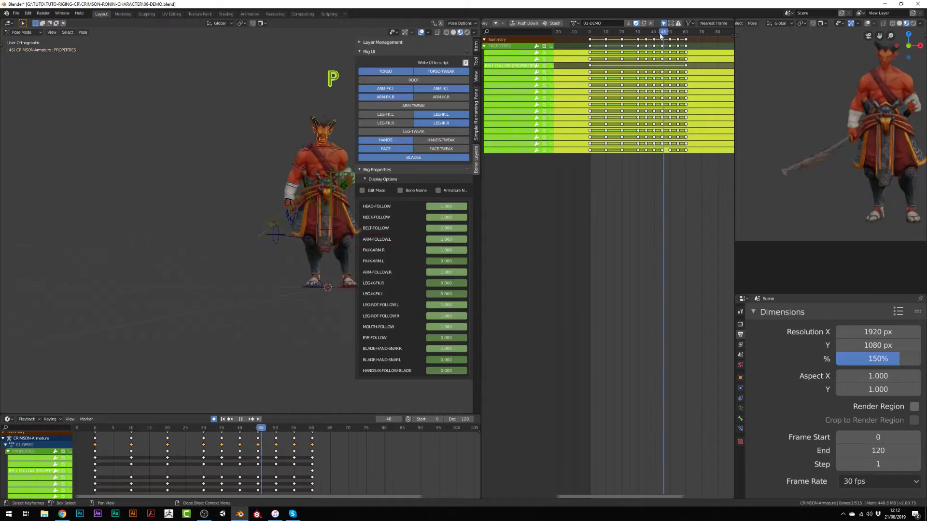
# Review the keyed attack poses up to frame 61 in the timeline and reframe the preview view
pyautogui.moveTo(661, 37); pyautogui.dragTo(686, 61)
pyautogui.scroll(3, 294, 302)
pyautogui.moveTo(294, 302); pyautogui.dragTo(223, 279, button='middle')
pyautogui.scroll(-1, 213, 295)
pyautogui.scroll(-1, 817, 223)
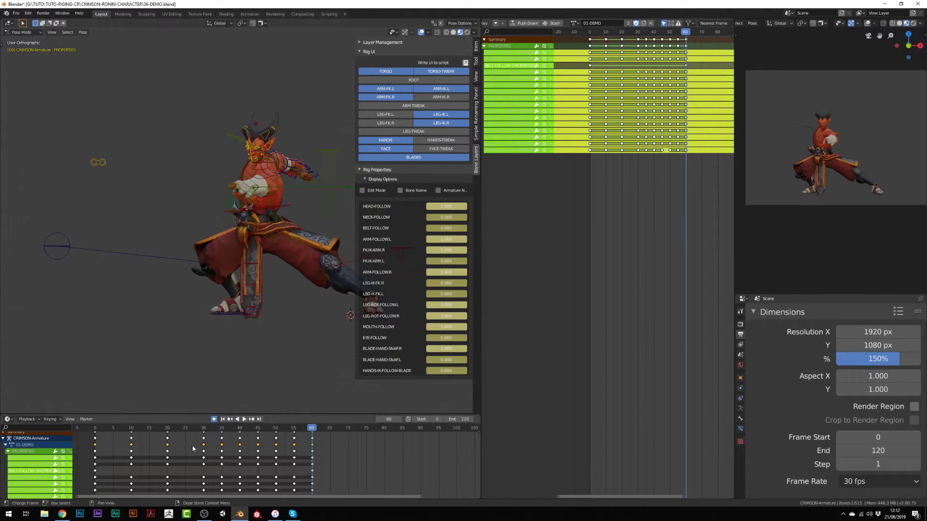
pyautogui.scroll(-4, 193, 449)
pyautogui.moveTo(207, 428); pyautogui.dragTo(312, 453)
pyautogui.moveTo(800, 203); pyautogui.dragTo(782, 194, button='middle')
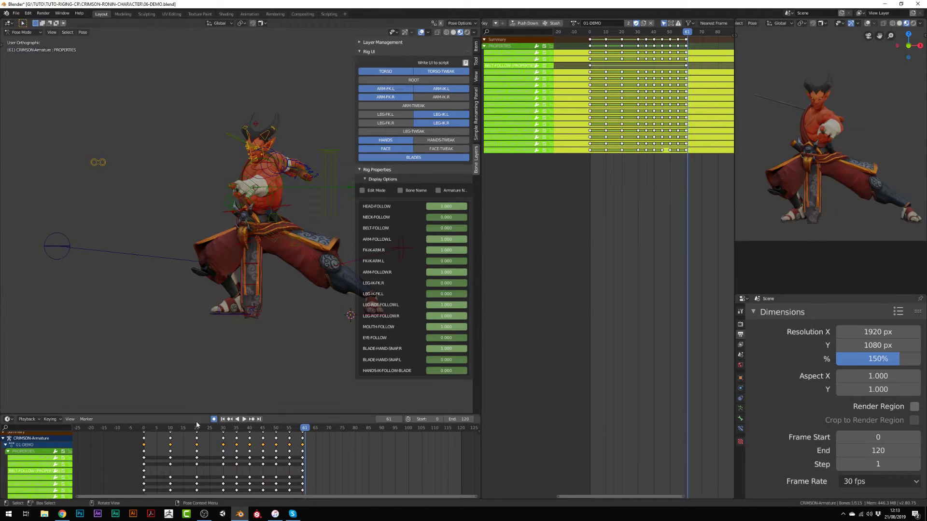
pyautogui.press('space')
# Move the body control in front view to start the pose at frame 65
pyautogui.keyDown('shift'); pyautogui.moveTo(285, 195); pyautogui.dragTo(285, 252, button='middle'); pyautogui.keyUp('shift')
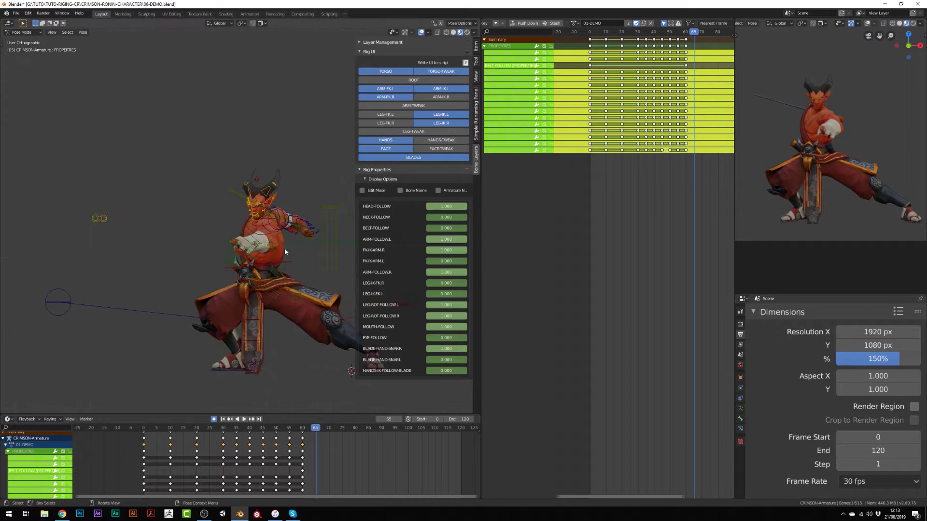
pyautogui.press('KP_1')
pyautogui.scroll(5, 286, 253)
pyautogui.scroll(-2, 266, 294)
pyautogui.click(261, 314)
pyautogui.press('g')
pyautogui.keyDown('shift'); pyautogui.moveTo(260, 316); pyautogui.dragTo(288, 273, button='middle'); pyautogui.keyUp('shift')
pyautogui.click(296, 241)
# Rotate the upper-body and hand controls to shape the frame 65 pose, using the local X axis for the last rotation
pyautogui.click(296, 140)
pyautogui.press('r')
pyautogui.click(340, 118)
pyautogui.moveTo(340, 117); pyautogui.dragTo(214, 131, button='middle')
pyautogui.press('r')
pyautogui.click(322, 186)
pyautogui.press('r')
pyautogui.press('x')
pyautogui.press('x')
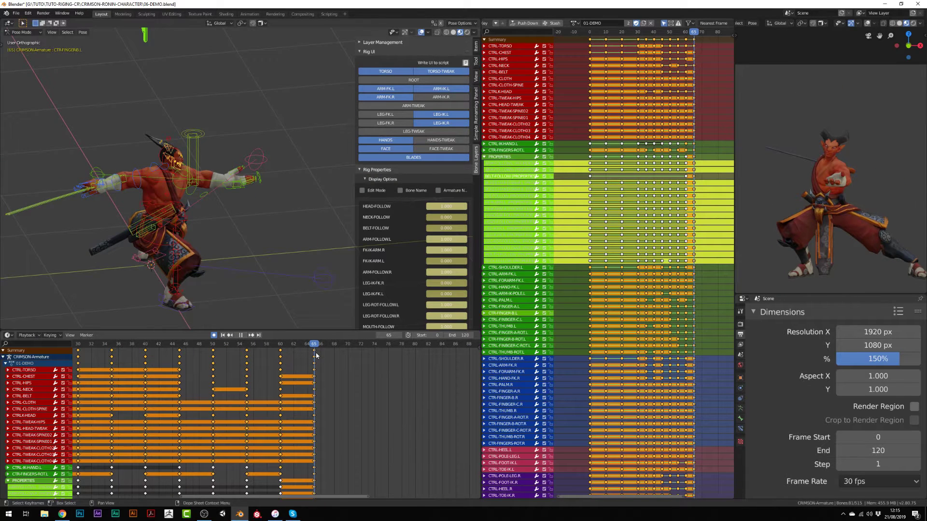
# Lower the torso control by about 0.094 m along Z in right view at frame 70
pyautogui.press('KP_3')
pyautogui.scroll(3, 270, 193)
pyautogui.click(256, 246)
pyautogui.press('g')
pyautogui.press('z')
pyautogui.click(282, 103)
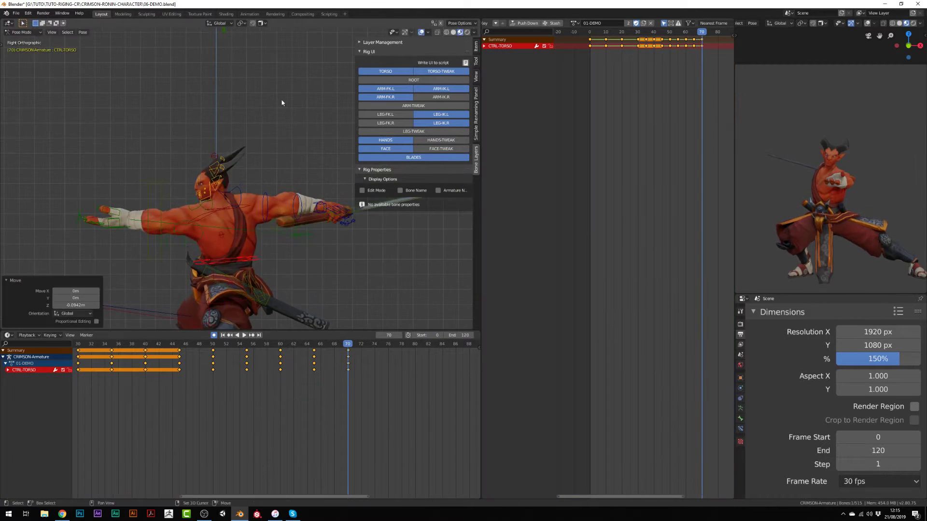
# Rotate the right FK hand control by about 52° around the global Z axis to turn the sword
pyautogui.click(276, 169)
pyautogui.moveTo(276, 169); pyautogui.dragTo(292, 217, button='middle')
pyautogui.click(285, 205)
pyautogui.press('r')
pyautogui.press('z')
pyautogui.click(270, 177)
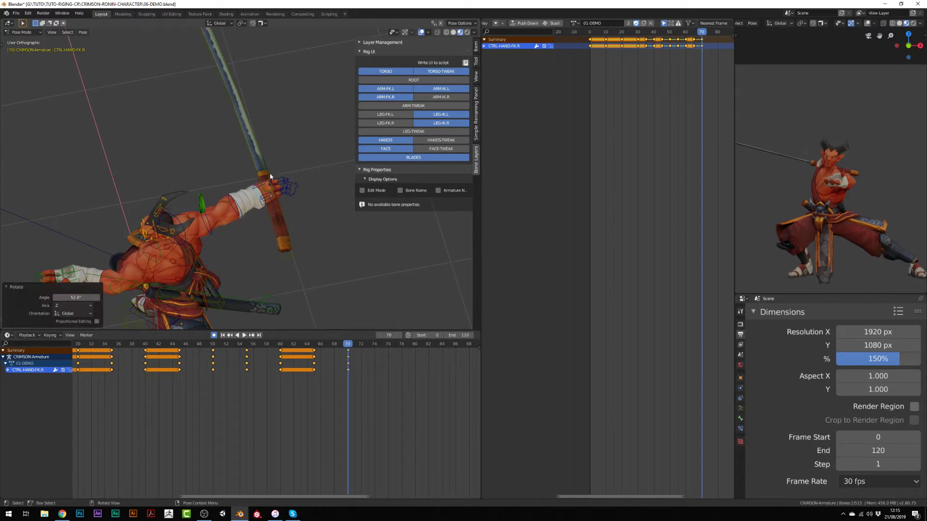
# Bend the right arm back and rotate its hand about the local Z axis so the sword points forward
pyautogui.click(240, 188)
pyautogui.scroll(-2, 237, 183)
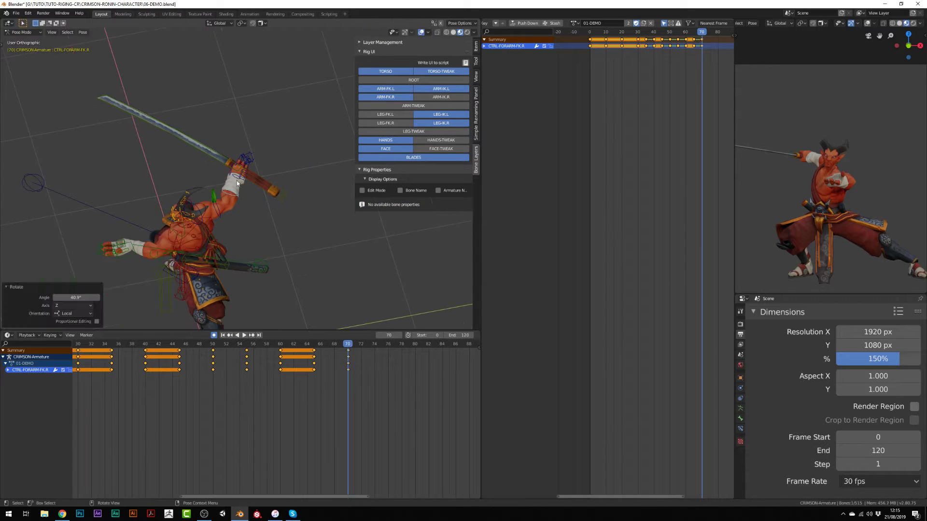
pyautogui.click(288, 171)
pyautogui.moveTo(289, 171)
pyautogui.mouseDown(button='middle')
pyautogui.moveTo(284, 145)
pyautogui.moveTo(292, 205)
pyautogui.moveTo(271, 174)
pyautogui.mouseUp(button='middle')
pyautogui.press('r')
pyautogui.click(292, 205)
# Rotate the neck control at frame 70 to turn the head
pyautogui.scroll(3, 271, 174)
pyautogui.click(118, 175)
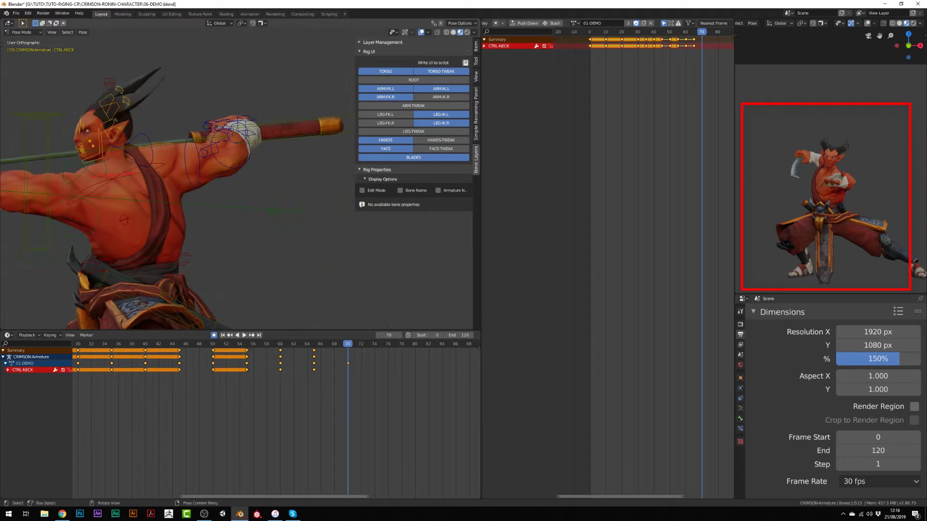
pyautogui.press('r')
pyautogui.click(119, 175)
pyautogui.moveTo(119, 175); pyautogui.dragTo(339, 232, button='middle')
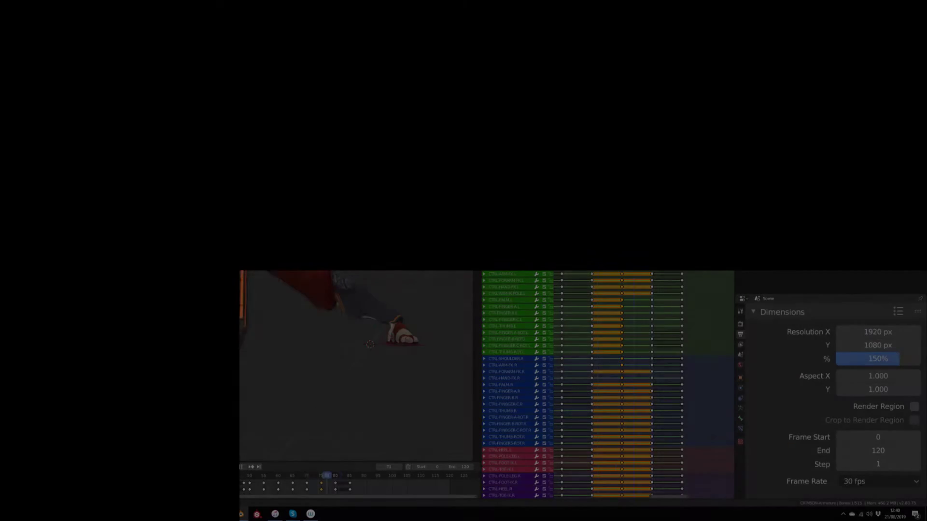
# Play back the full animation to check the timing of the poses
pyautogui.press('space')
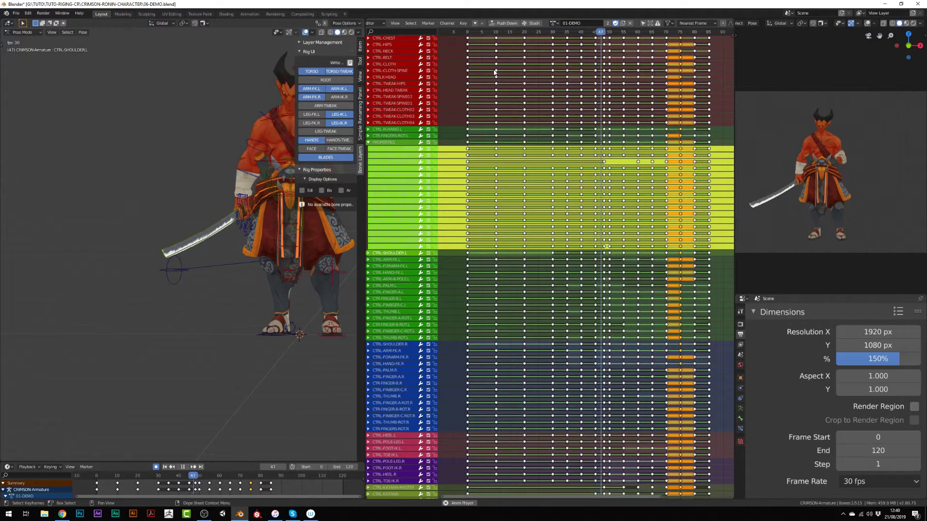
pyautogui.press('space')
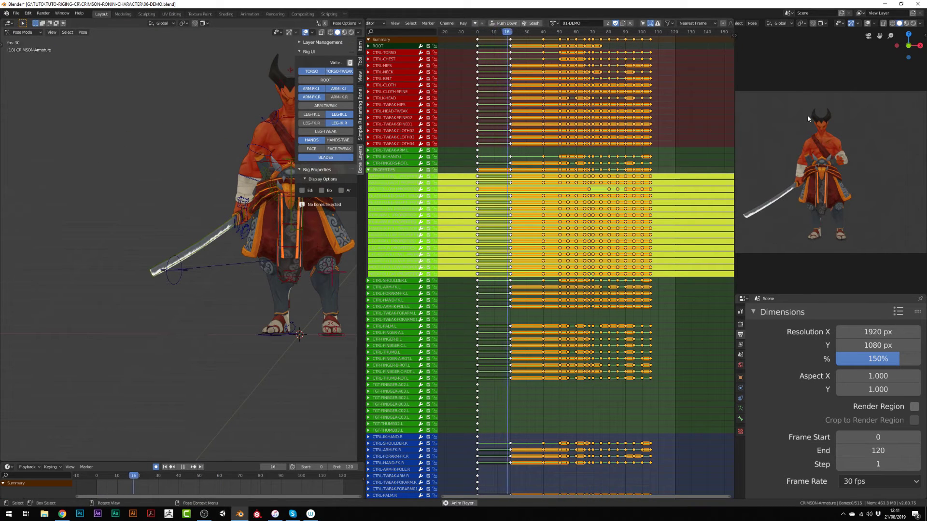
pyautogui.press('space')
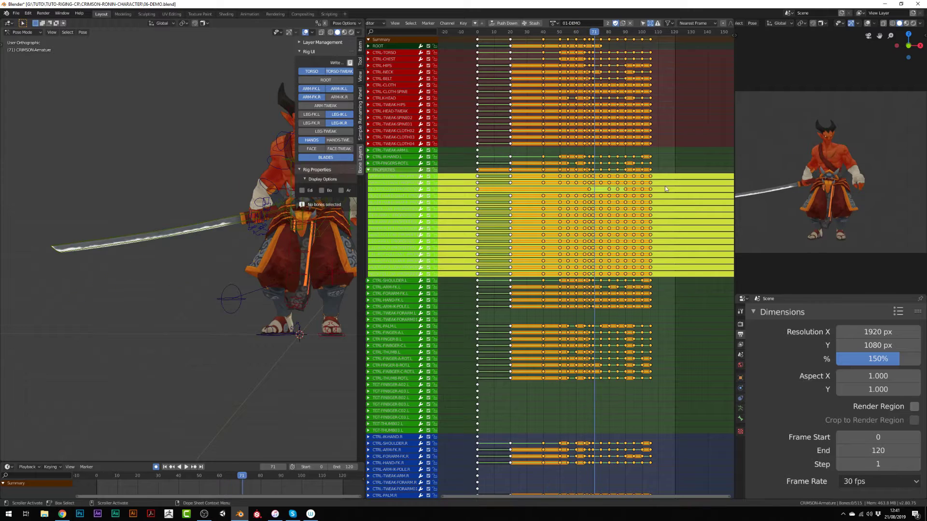
# Box-select the keyframes after about frame 45 and shift them later in time
pyautogui.scroll(2, 582, 102)
pyautogui.moveTo(583, 102); pyautogui.dragTo(552, 100, button='middle')
pyautogui.click(516, 48)
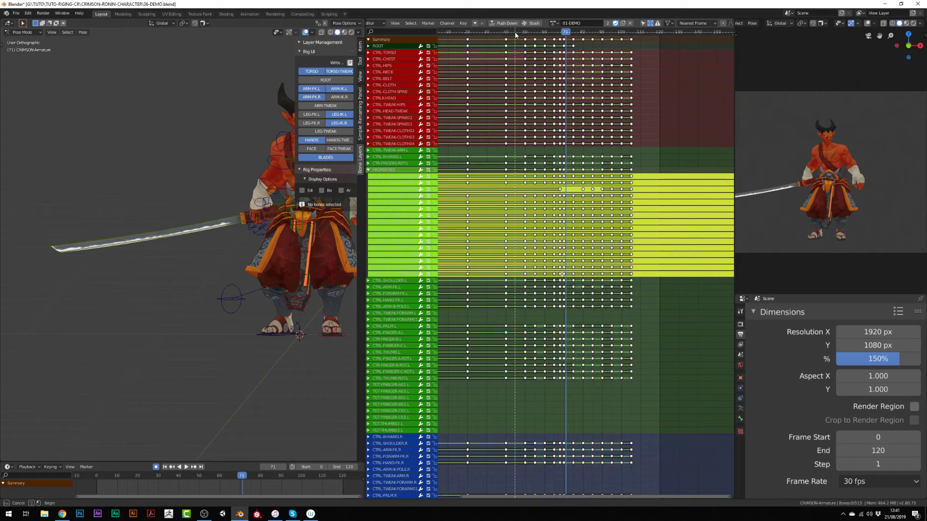
pyautogui.moveTo(679, 59); pyautogui.dragTo(678, 58)
pyautogui.press('g')
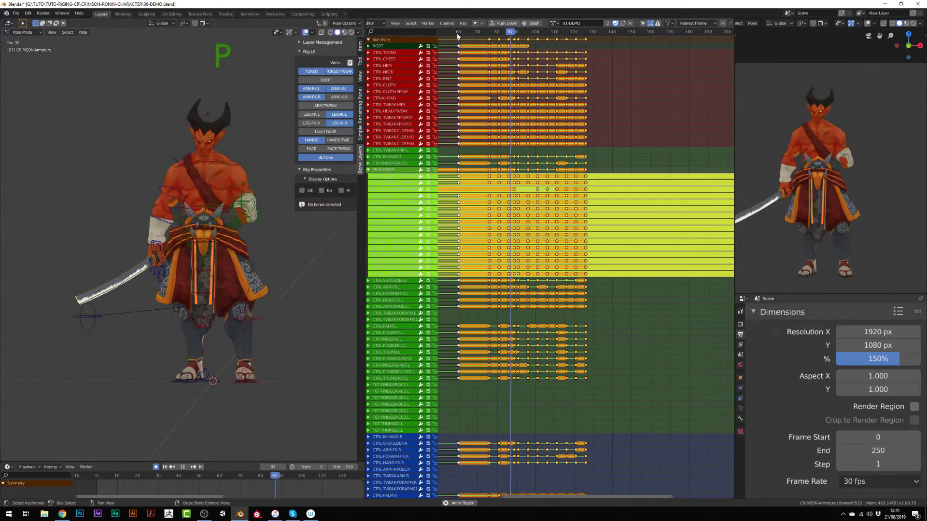
# Clear the keyframe selection and box-select the later keyframes from about frame 81 onward to retime them
pyautogui.moveTo(474, 33); pyautogui.dragTo(592, 80)
pyautogui.hotkey('alt', 'a')
pyautogui.press('b')
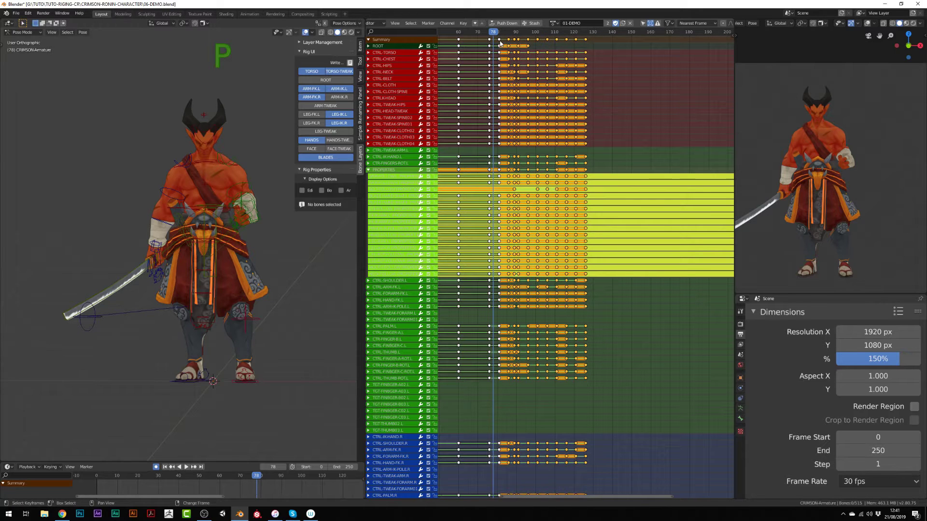
pyautogui.click(532, 41)
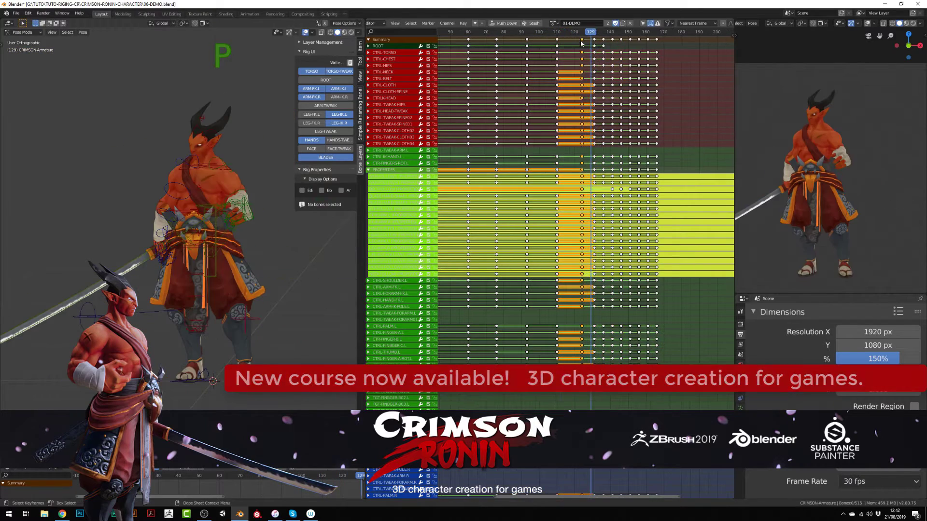
# Box-select the keyframes after about frame 138 and shift them later in time
pyautogui.click(605, 39)
pyautogui.moveTo(604, 41); pyautogui.dragTo(701, 74)
pyautogui.scroll(2, 659, 74)
# Replay the section around frames 93 to 110 to check the adjusted timing
pyautogui.click(542, 32)
pyautogui.press('space')
pyautogui.click(517, 40)
pyautogui.click(537, 32)
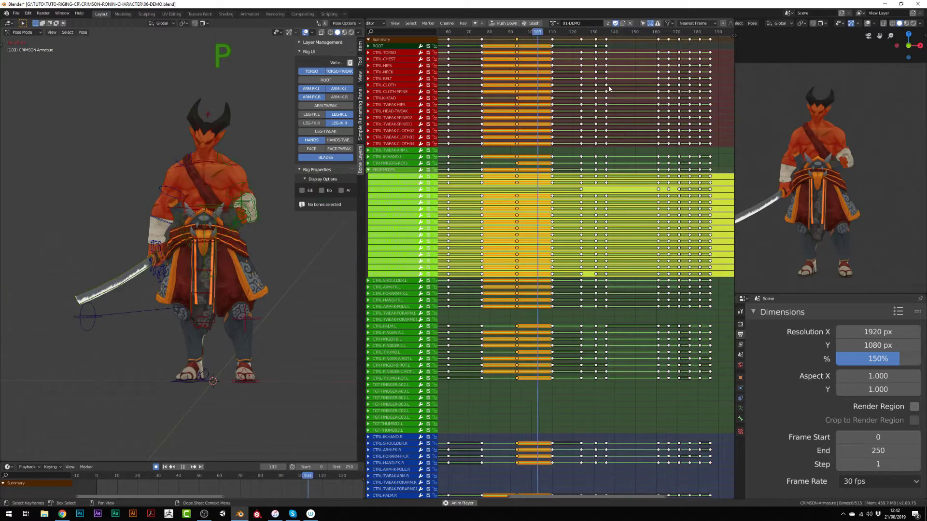
pyautogui.press('space')
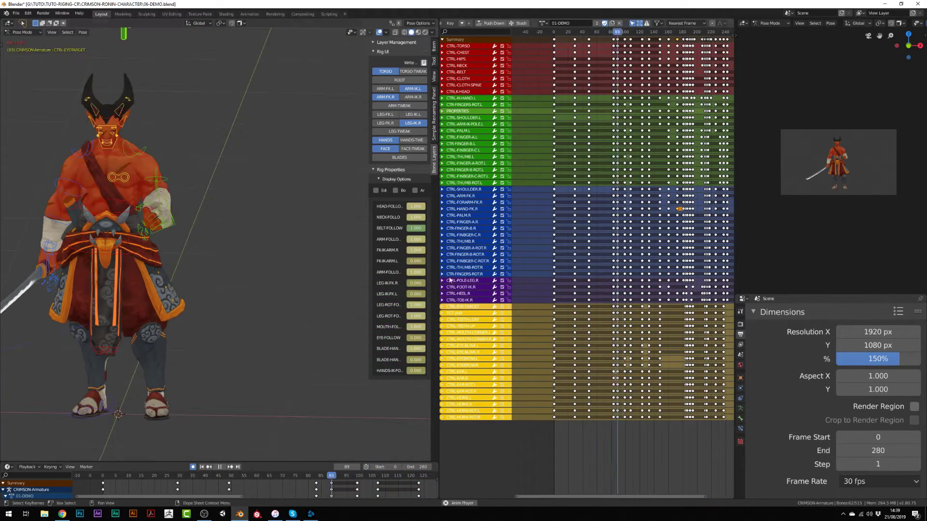
# Scrub and replay the animation from about frame 116 to 138 to check the retimed poses
pyautogui.press('space')
pyautogui.click(648, 32)
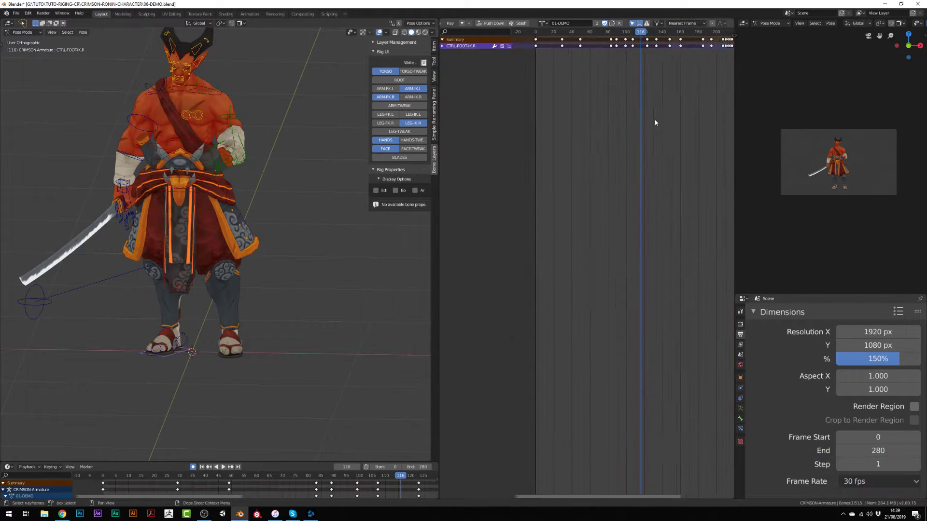
pyautogui.scroll(5, 656, 123)
pyautogui.moveTo(604, 32); pyautogui.dragTo(645, 39)
pyautogui.moveTo(648, 39); pyautogui.dragTo(625, 39)
pyautogui.moveTo(650, 33); pyautogui.dragTo(548, 35)
pyautogui.scroll(-5, 555, 58)
pyautogui.moveTo(519, 53); pyautogui.dragTo(601, 45, button='middle')
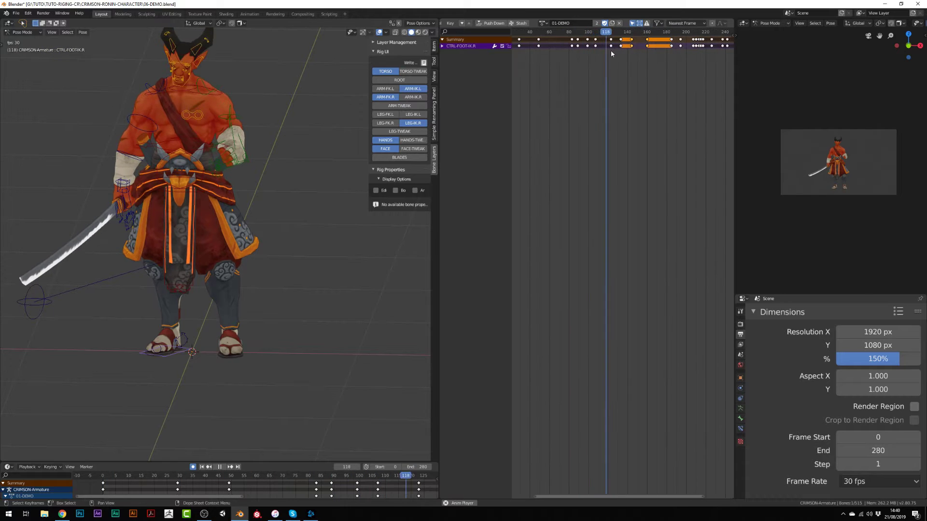
pyautogui.scroll(6, 847, 144)
pyautogui.press('space')
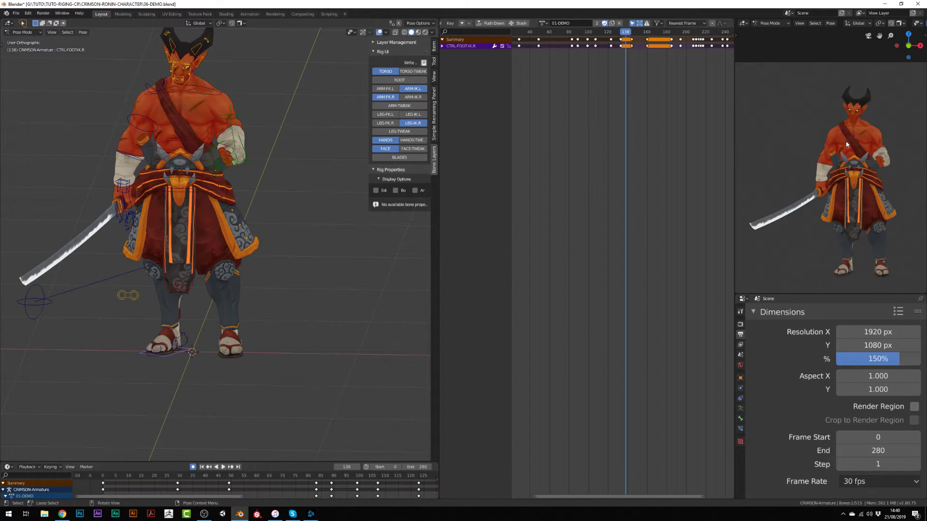
# Rotate the character's shoulder control at frame 148
pyautogui.moveTo(299, 193); pyautogui.dragTo(317, 191, button='middle')
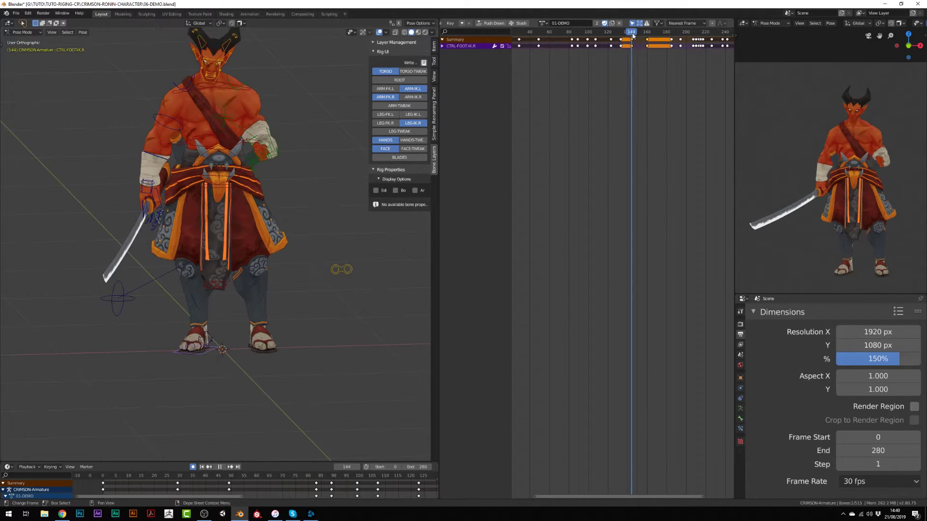
pyautogui.click(632, 23)
pyautogui.moveTo(632, 31)
pyautogui.mouseDown()
pyautogui.moveTo(611, 34)
pyautogui.moveTo(635, 39)
pyautogui.mouseUp()
pyautogui.scroll(2, 251, 110)
pyautogui.moveTo(251, 110); pyautogui.dragTo(232, 110, button='middle')
pyautogui.click(156, 83)
pyautogui.press('r')
pyautogui.click(78, 96)
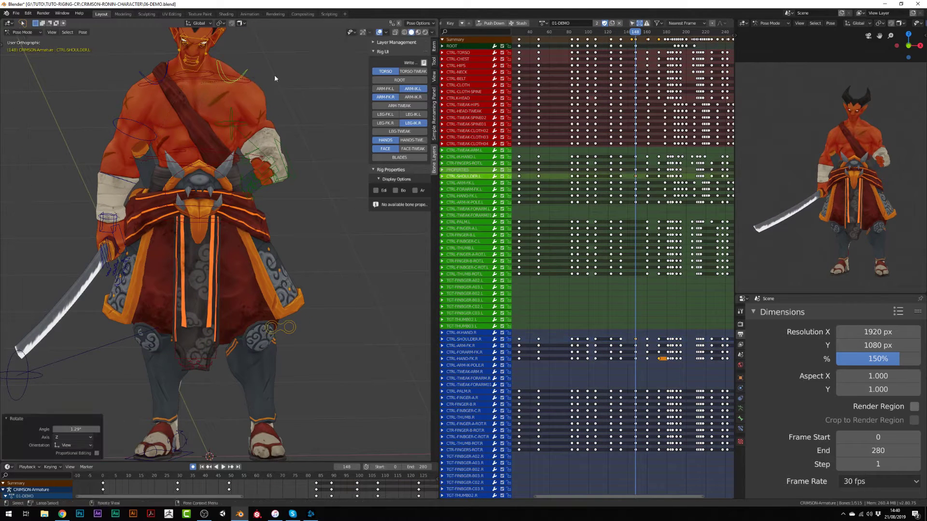
# Rotate the left shoulder control about Z on the keyframe near frame 134
pyautogui.click(622, 34)
pyautogui.click(248, 89)
pyautogui.press('r')
pyautogui.press('z')
pyautogui.keyDown('shift'); pyautogui.moveTo(255, 68); pyautogui.dragTo(218, 144, button='middle'); pyautogui.keyUp('shift')
pyautogui.click(284, 76)
# Reshape the torso control's animation curve by moving its keys between about frames 180 and 186, and replay the motion
pyautogui.scroll(-2, 283, 76)
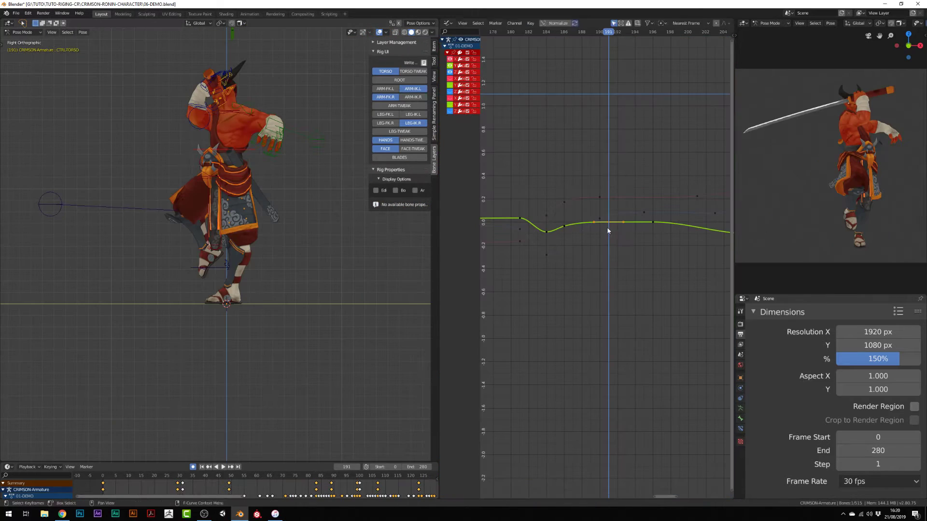
pyautogui.click(499, 34)
pyautogui.press('space')
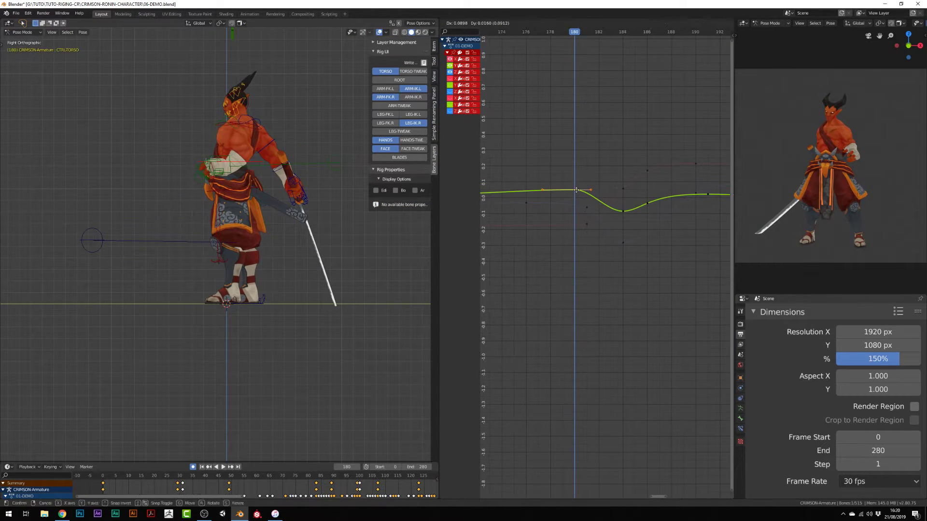
pyautogui.moveTo(572, 46); pyautogui.dragTo(621, 82)
pyautogui.click(625, 200)
pyautogui.click(648, 204)
pyautogui.moveTo(564, 34); pyautogui.dragTo(675, 64)
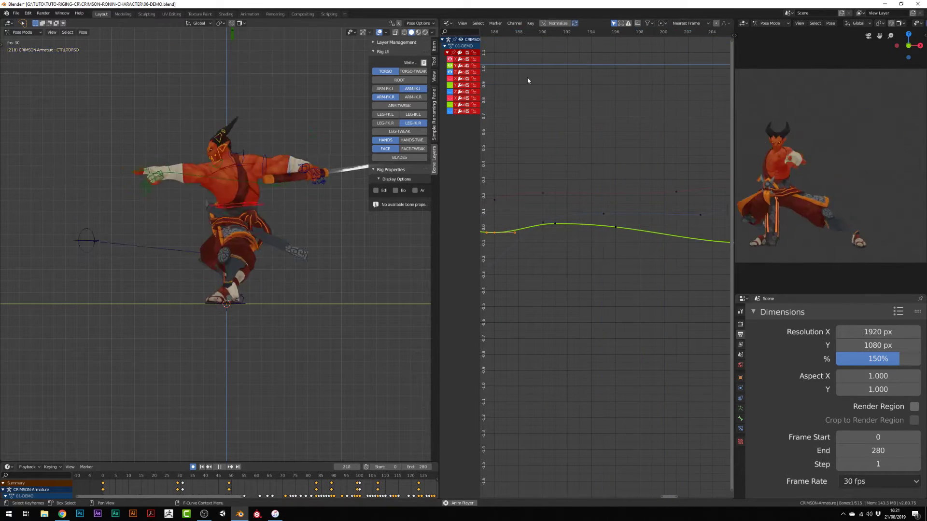
pyautogui.scroll(-5, 527, 78)
pyautogui.moveTo(528, 78); pyautogui.dragTo(488, 131, button='middle')
pyautogui.moveTo(654, 33); pyautogui.dragTo(663, 64)
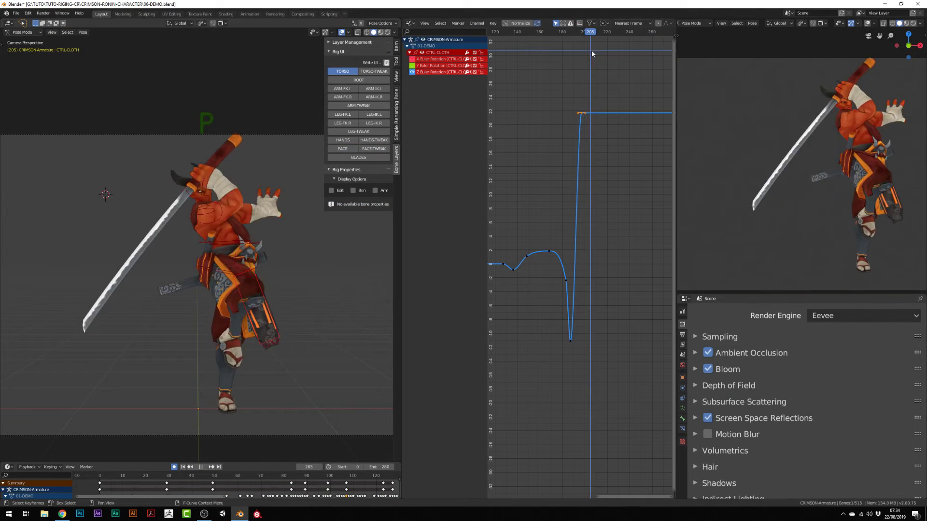
# Adjust the eyebrow control at frame 242 and shift the CTRL-CLOTH rotation key later in time
pyautogui.press('g')
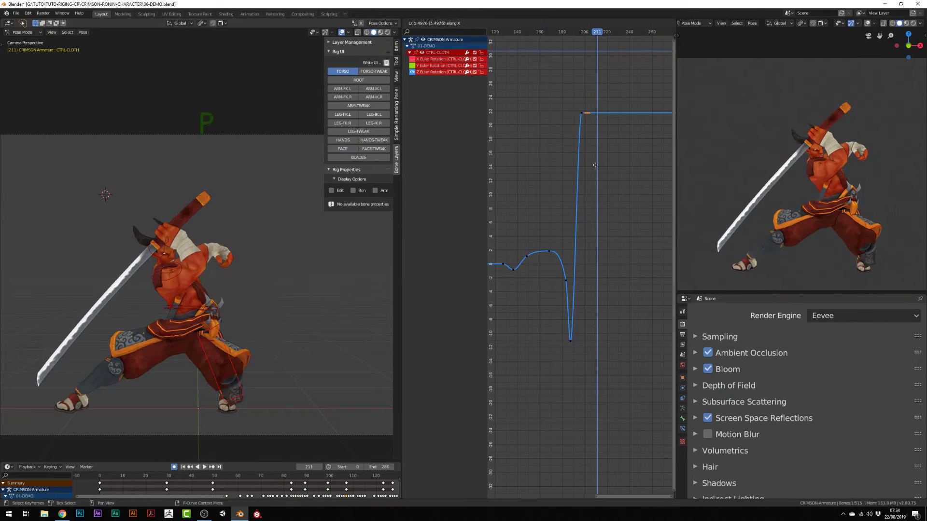
pyautogui.moveTo(531, 32); pyautogui.dragTo(592, 51)
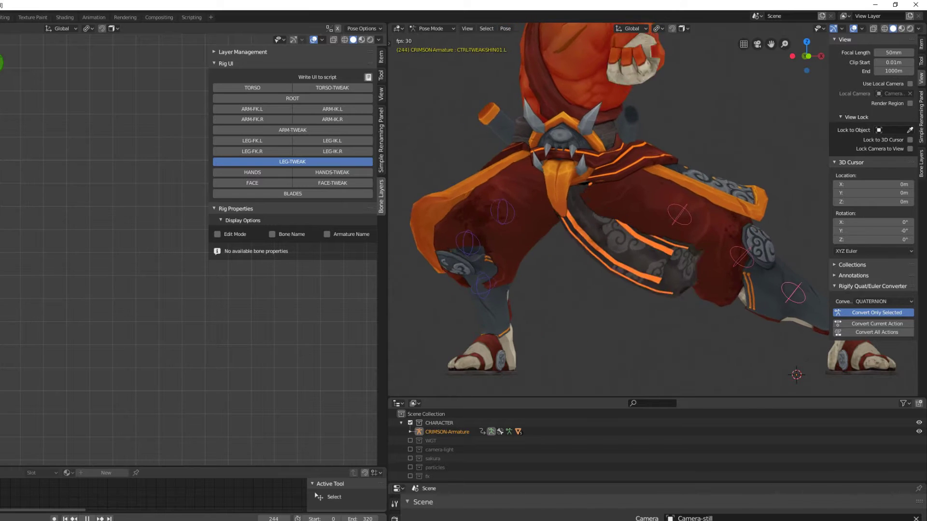
# Play back the wide stance around frames 233 to 244 to check the leg tweak deformation
pyautogui.press('space')
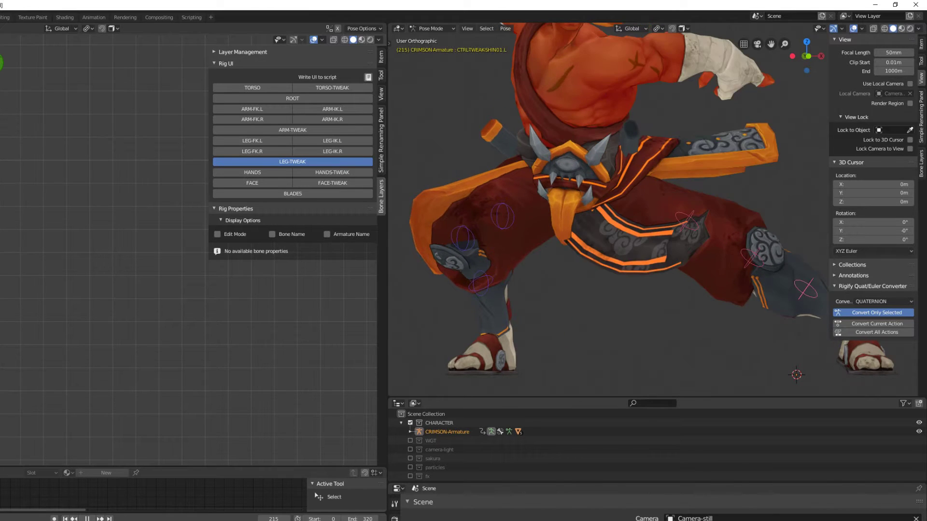
pyautogui.press('space')
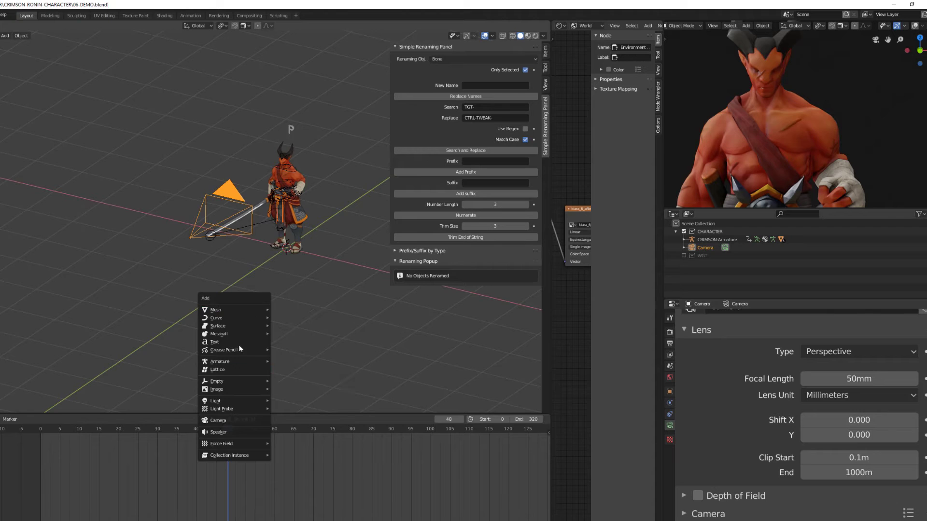
# Parent the camera to the empty and insert a rotation keyframe on the empty at frame 48
pyautogui.click(256, 333)
pyautogui.hotkey('ctrl', 'p')
pyautogui.click(326, 327)
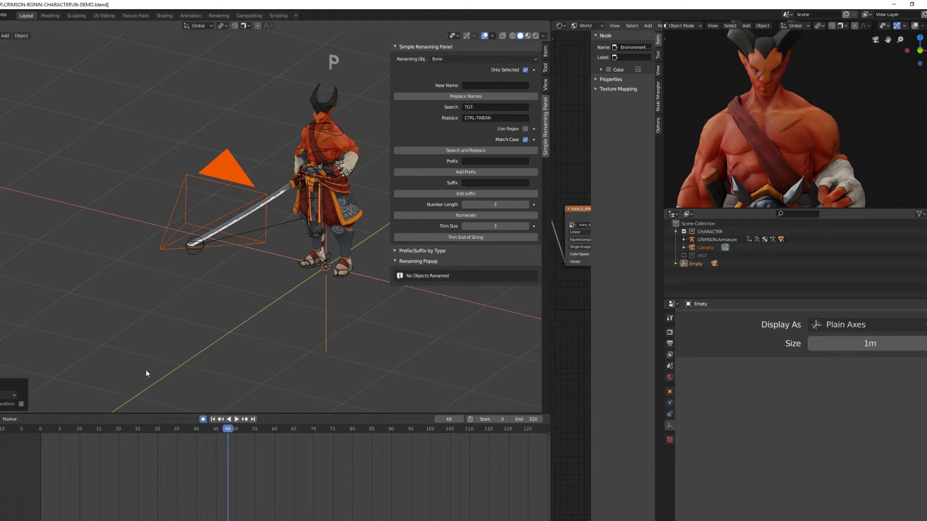
pyautogui.press('i')
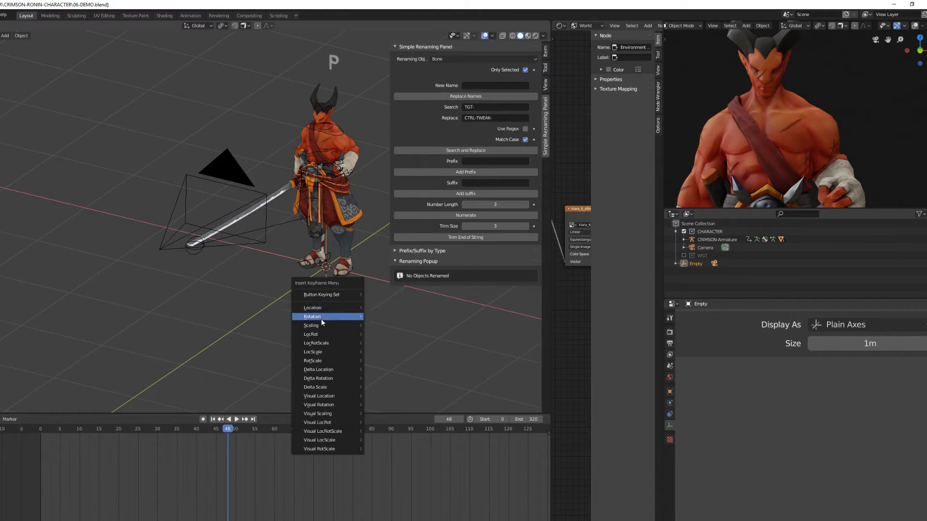
pyautogui.click(321, 316)
# Rotate the empty about the Z axis at frame 0, keyframe its rotation, and play the camera orbit
pyautogui.click(45, 464)
pyautogui.click(40, 429)
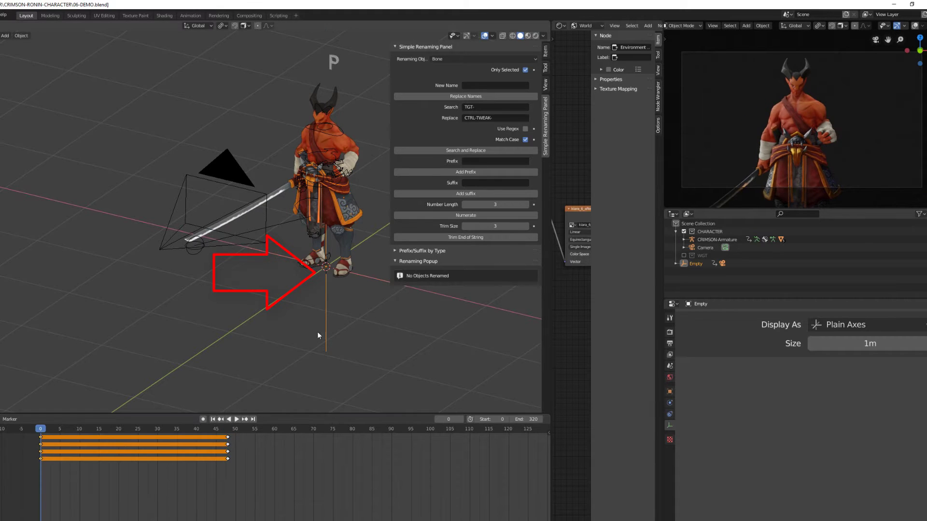
pyautogui.press('r')
pyautogui.press('z')
pyautogui.click(347, 335)
pyautogui.press('i')
pyautogui.click(310, 308)
pyautogui.press('space')
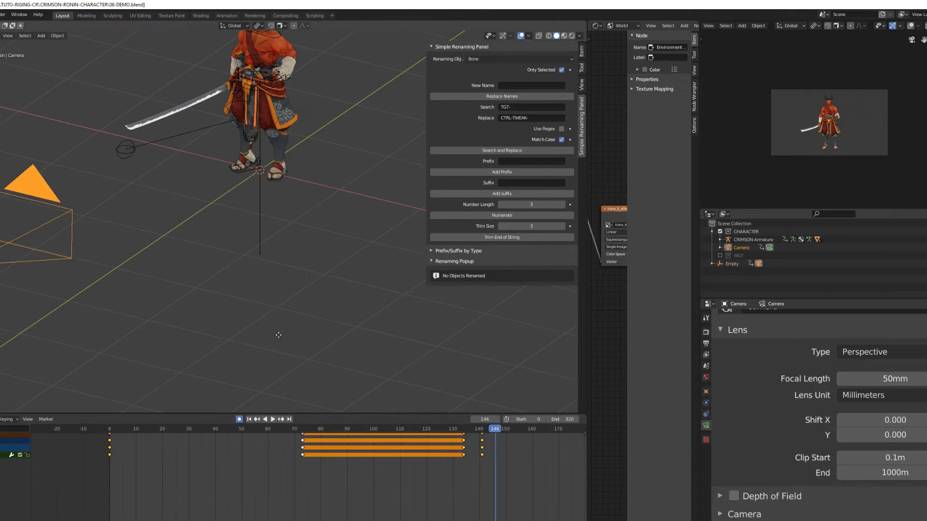
# Replay the camera move from the start and set the camera's Passepartout opacity to 1
pyautogui.hotkey('shift', 'Left')
pyautogui.press('space')
pyautogui.scroll(-5, 755, 442)
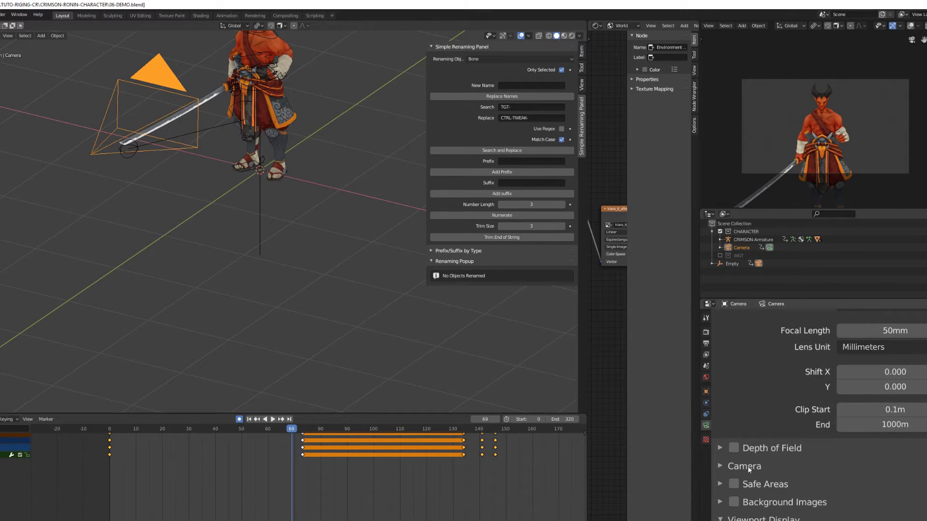
pyautogui.scroll(3, 826, 370)
pyautogui.scroll(-3, 740, 444)
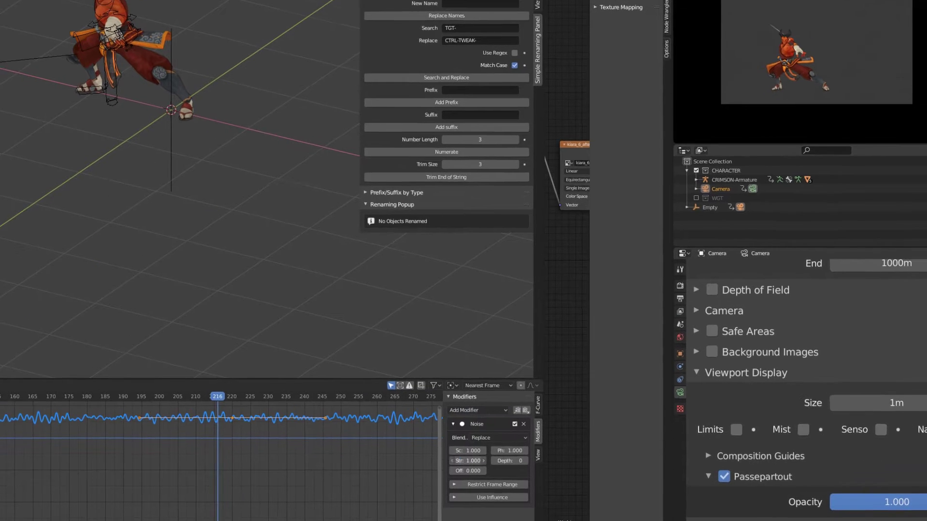
# Try a Noise modifier strength of 216 on the camera's animation curve and undo it
pyautogui.moveTo(466, 461); pyautogui.dragTo(512, 460)
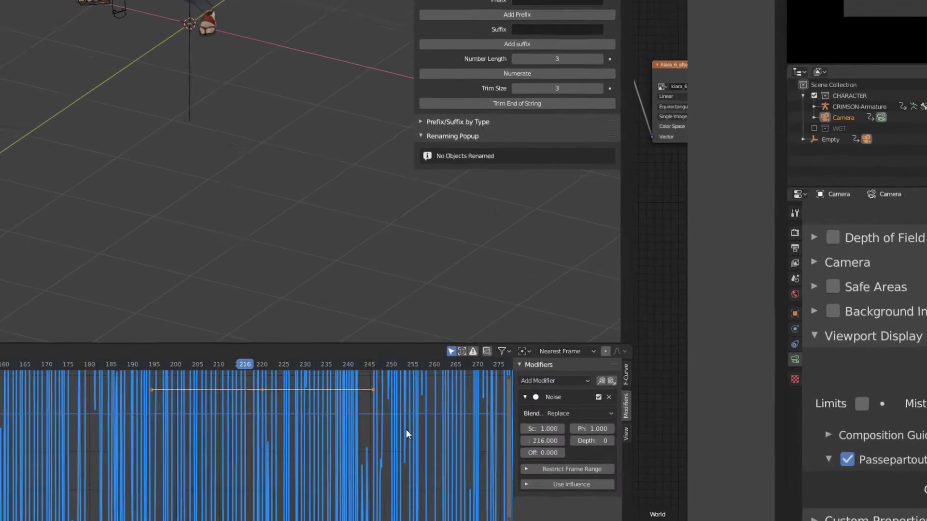
pyautogui.scroll(-3, 359, 455)
pyautogui.hotkey('ctrl', 'z')
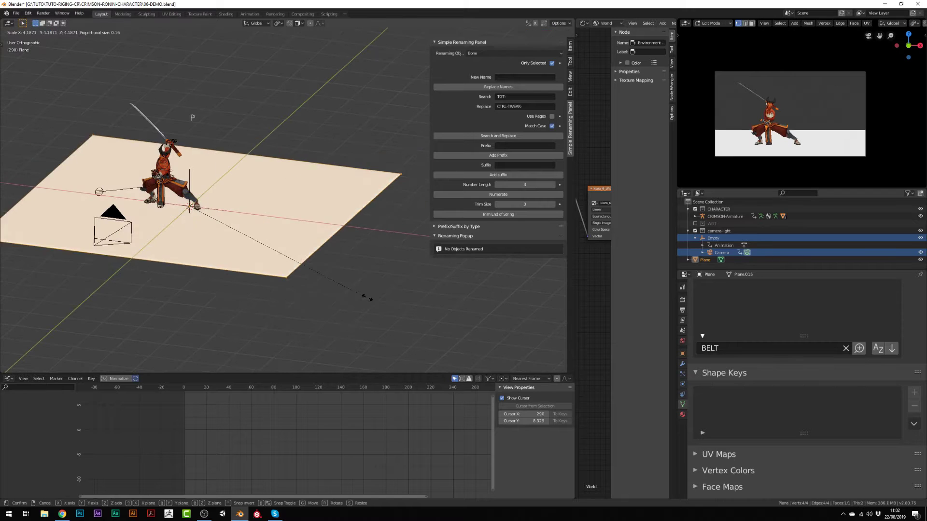
# Give the floor plane a material named ground and show its nodes in an enlarged Shader Editor
pyautogui.click(682, 414)
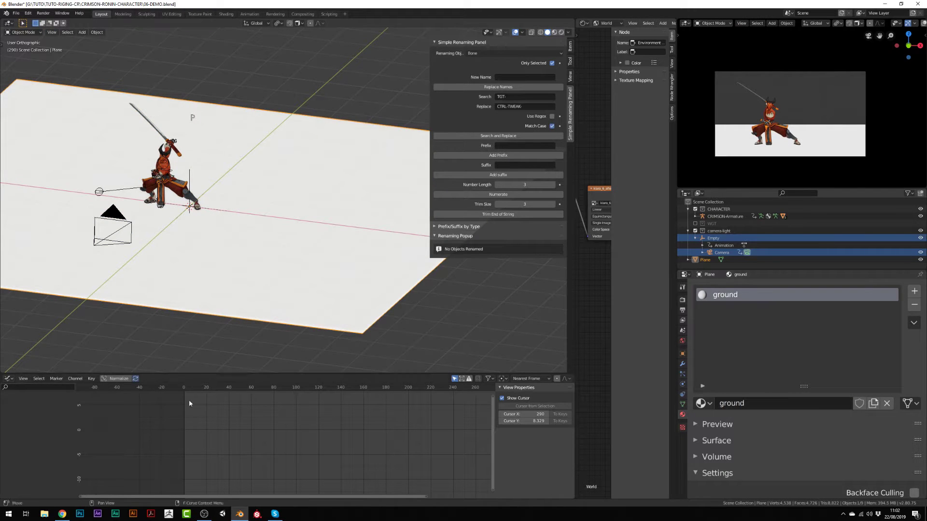
pyautogui.click(9, 379)
pyautogui.click(41, 430)
pyautogui.moveTo(245, 374); pyautogui.dragTo(245, 254)
pyautogui.scroll(3, 802, 102)
pyautogui.scroll(-3, 869, 24)
# Switch the camera view to rendered shading and set the ground material's Blend Mode to Alpha Blend
pyautogui.click(914, 24)
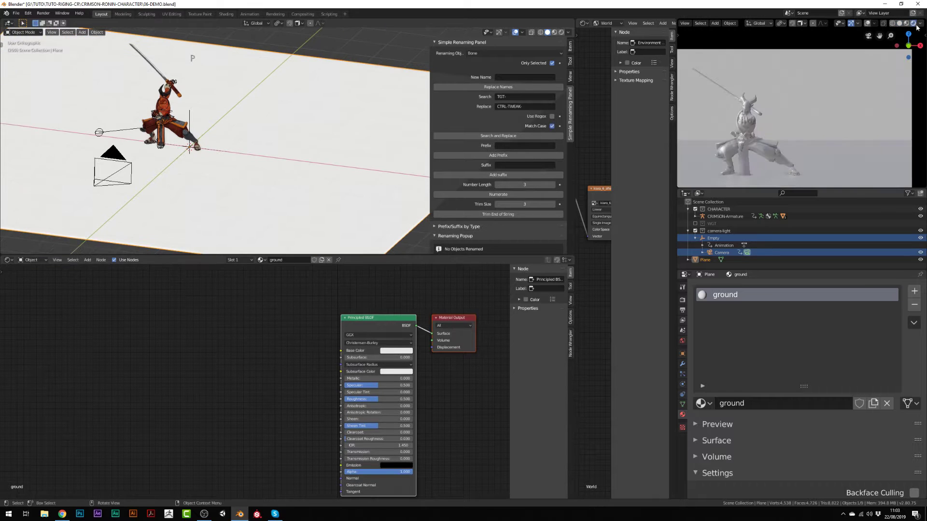
pyautogui.scroll(-3, 719, 403)
pyautogui.click(718, 372)
pyautogui.scroll(-3, 773, 367)
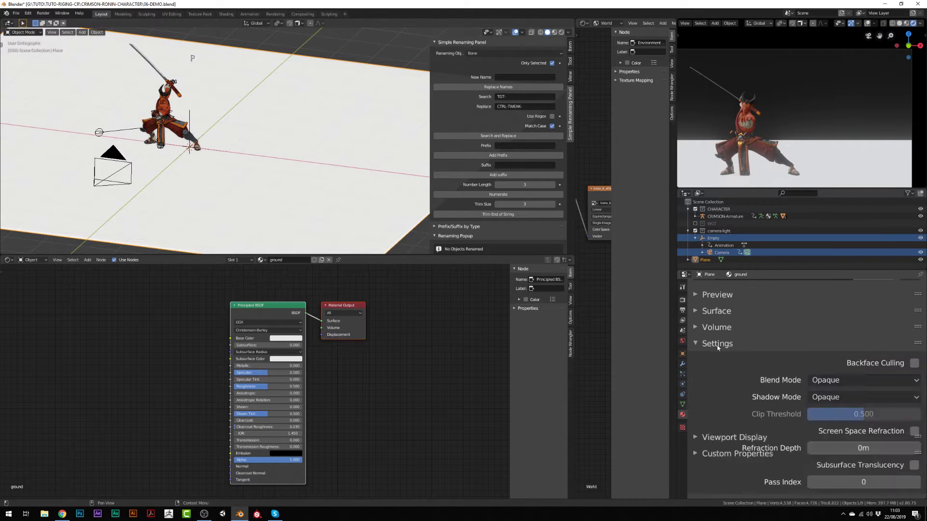
pyautogui.click(865, 380)
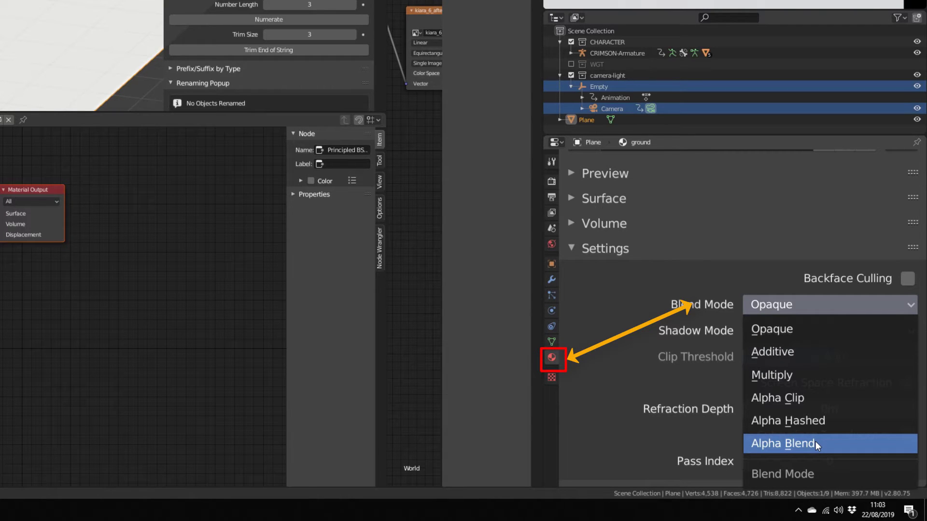
pyautogui.click(815, 441)
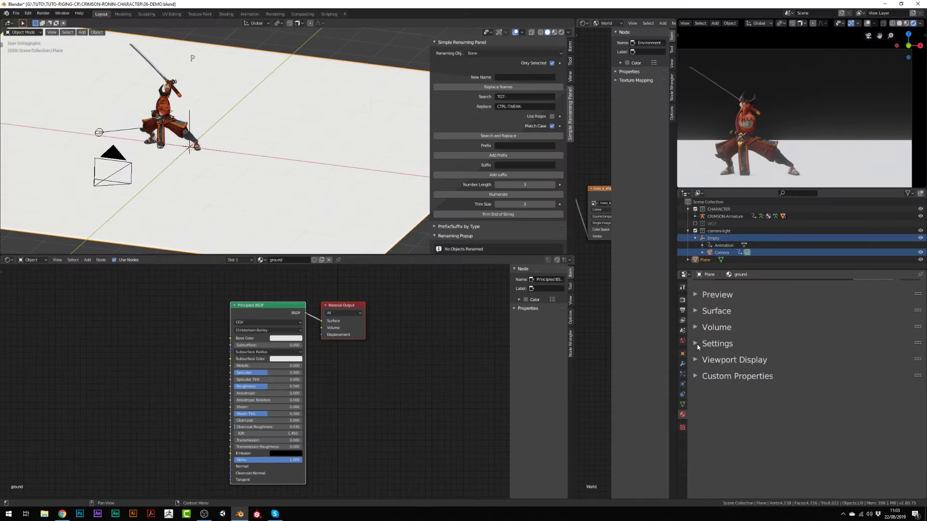
# Set the ground's Principled BSDF to a near-black base color, specular 0 and roughness 1, and move the nodes apart
pyautogui.click(279, 359)
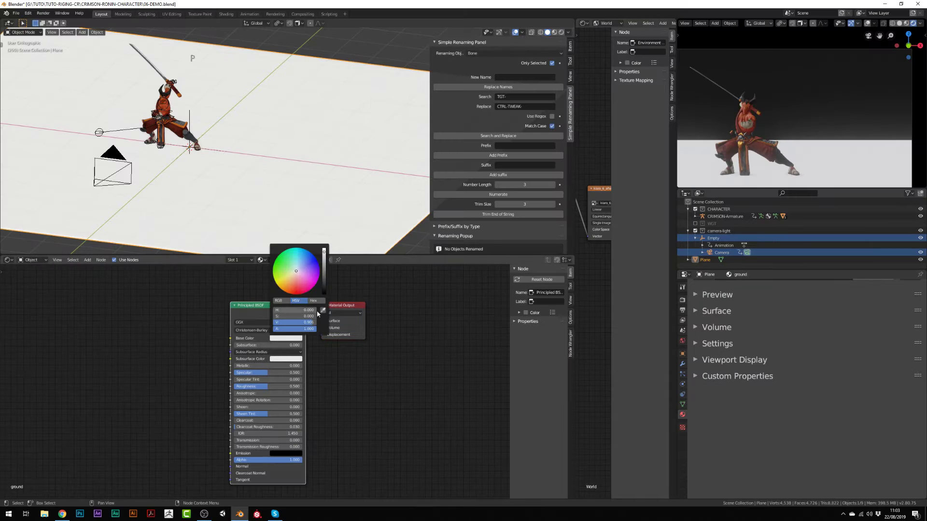
pyautogui.moveTo(271, 387); pyautogui.dragTo(302, 387)
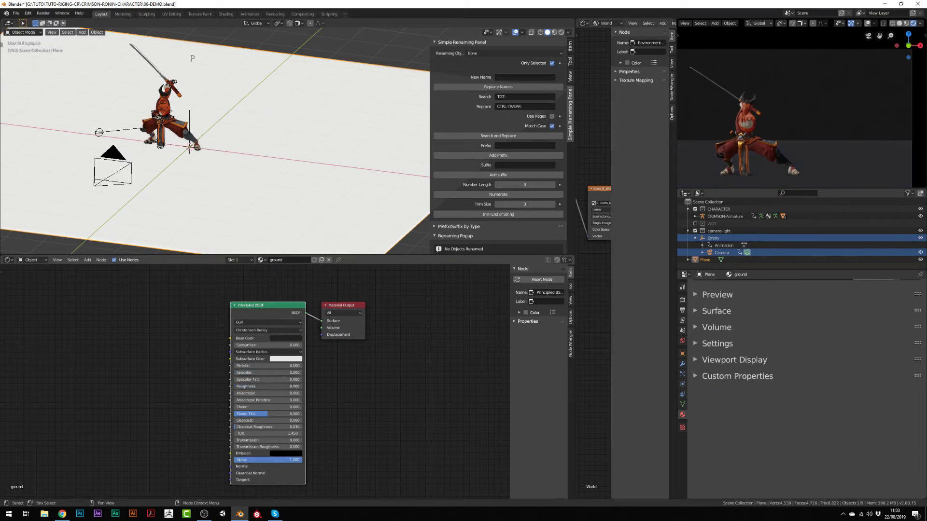
pyautogui.moveTo(258, 328); pyautogui.dragTo(369, 337, button='middle')
pyautogui.moveTo(368, 317); pyautogui.dragTo(180, 355)
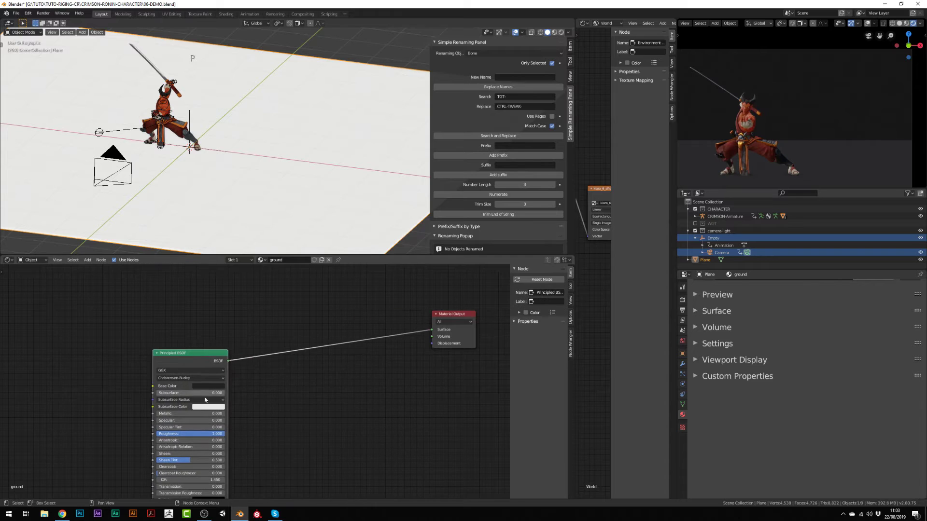
pyautogui.click(205, 387)
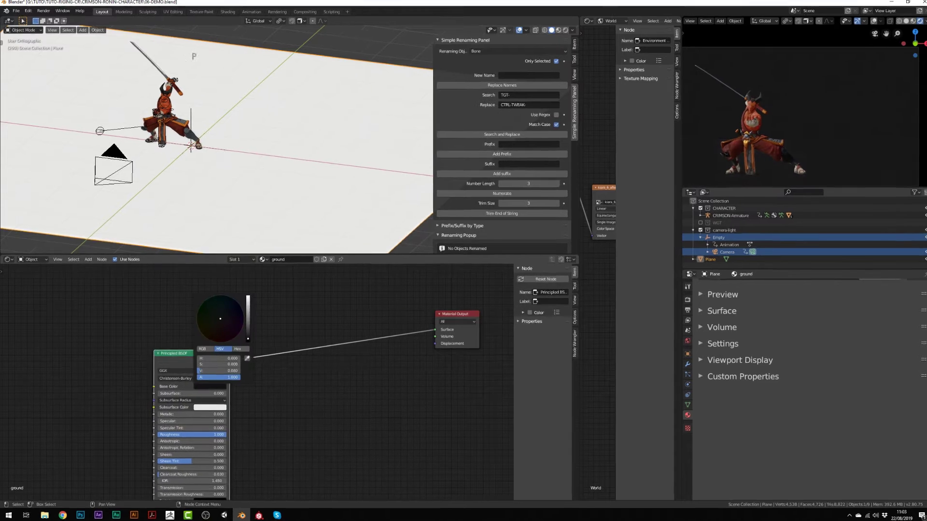
pyautogui.click(220, 370)
pyautogui.write('0.')
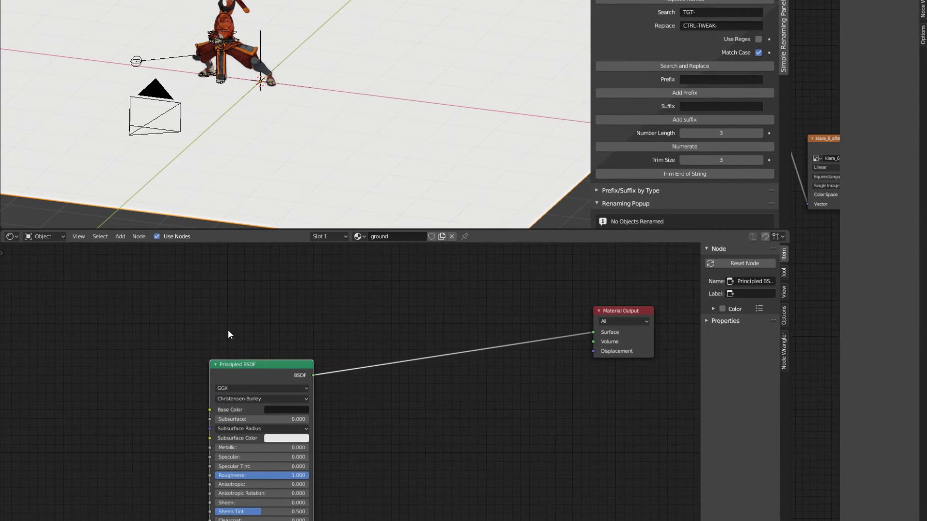
# Add a Gradient Texture node beside the Principled BSDF in the ground material
pyautogui.hotkey('shift', 'a')
pyautogui.moveTo(224, 373)
pyautogui.click(290, 405)
pyautogui.click(96, 326)
# Insert a Mix Shader between the Principled BSDF and the output, and feed a Transparent BSDF into its second shader input
pyautogui.hotkey('shift', 'a')
pyautogui.moveTo(227, 322)
pyautogui.click(357, 388)
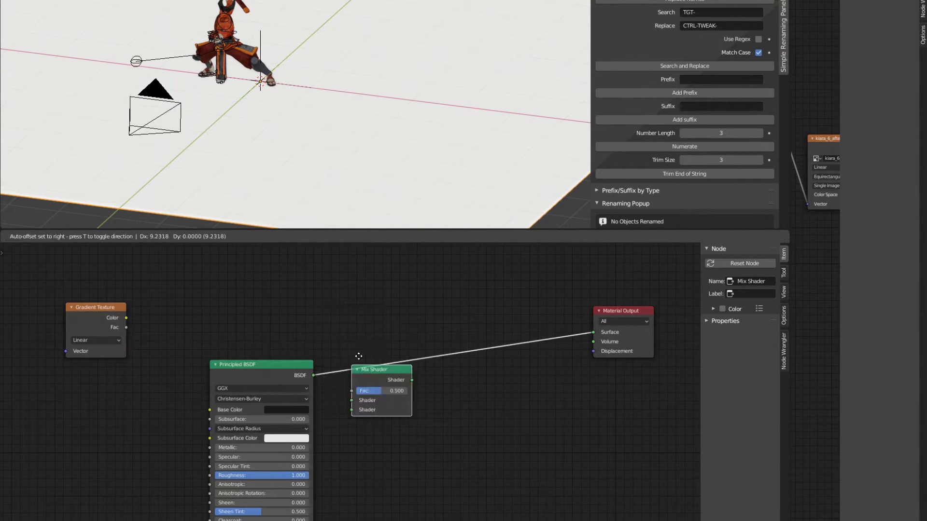
pyautogui.click(405, 327)
pyautogui.hotkey('shift', 'a')
pyautogui.moveTo(382, 331)
pyautogui.click(452, 455)
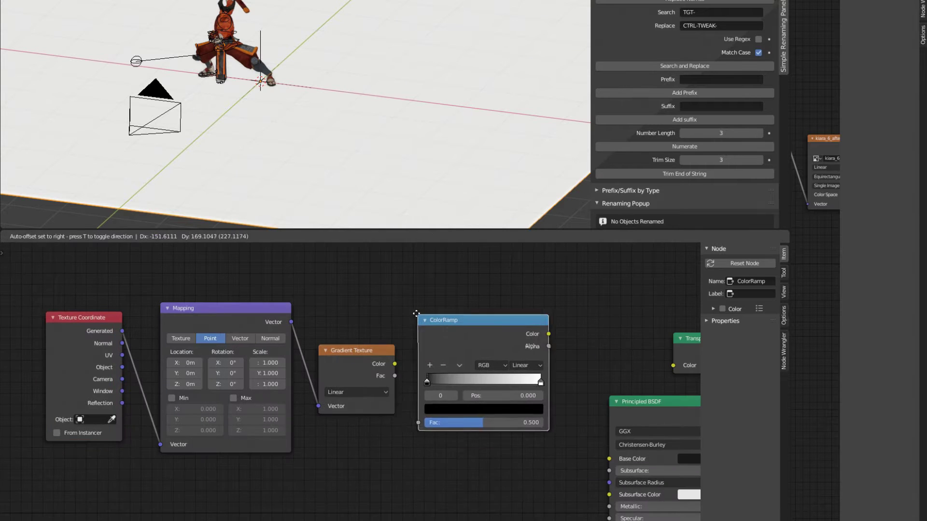
# Insert a ColorRamp after the Gradient Texture and drive the gradient with Texture Coordinate and Mapping nodes
pyautogui.click(465, 342)
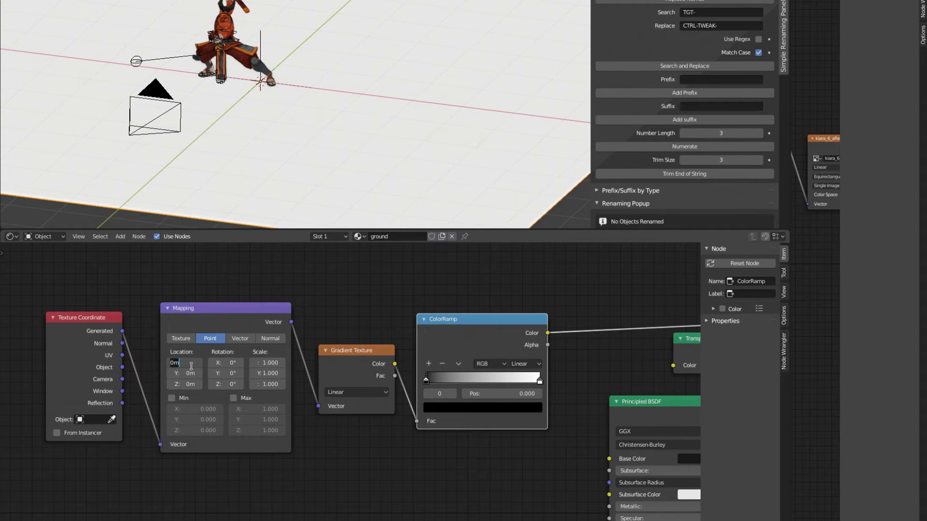
pyautogui.scroll(-2, 555, 160)
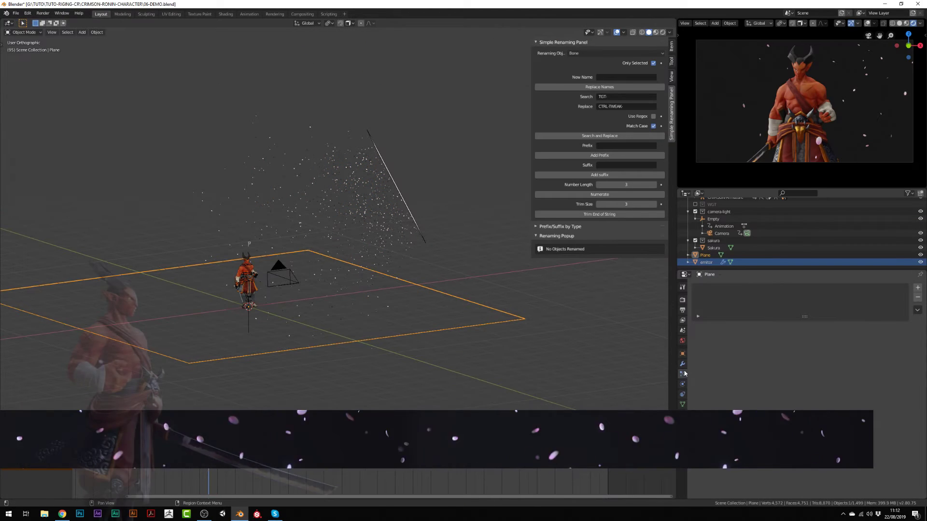
# Enable Collision physics on the ground plane for the sakura particles
pyautogui.click(683, 385)
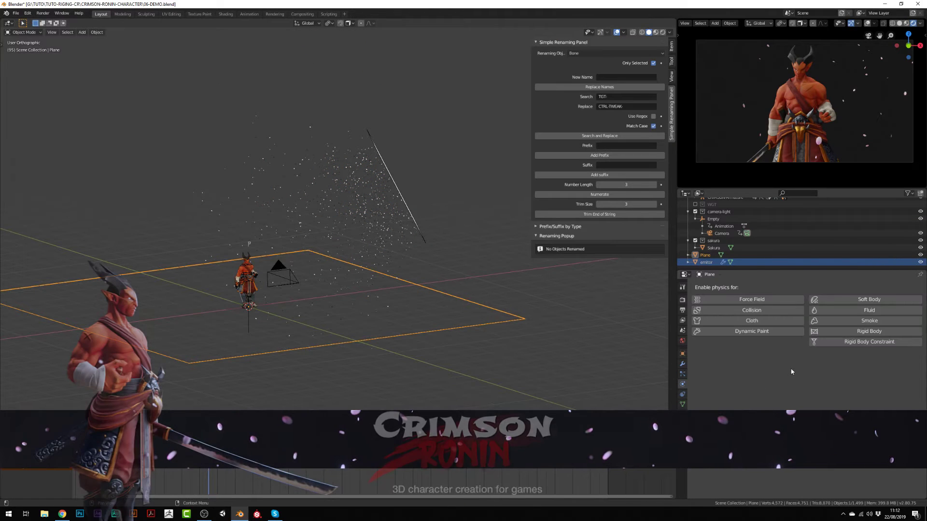
pyautogui.click(751, 310)
pyautogui.scroll(-3, 751, 311)
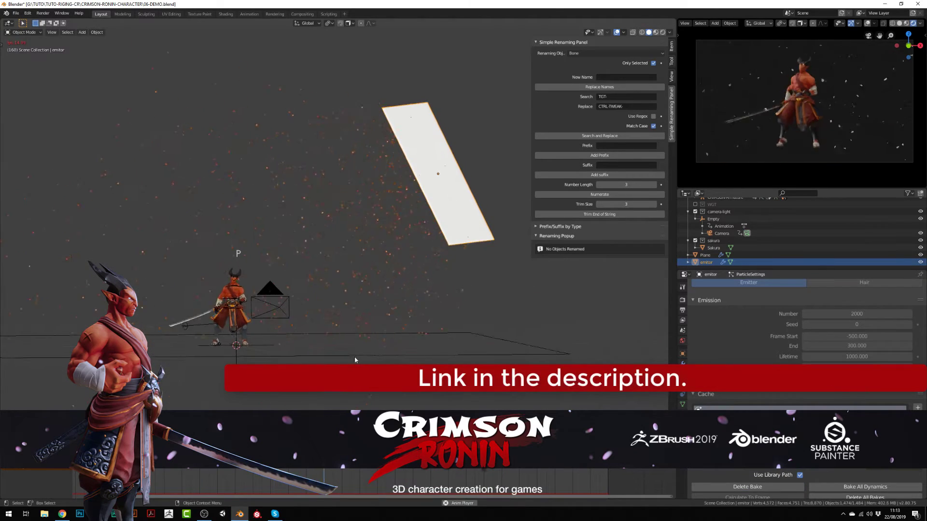
# Select the ground plane and adjust its Collision settings with the playback stopped
pyautogui.click(354, 357)
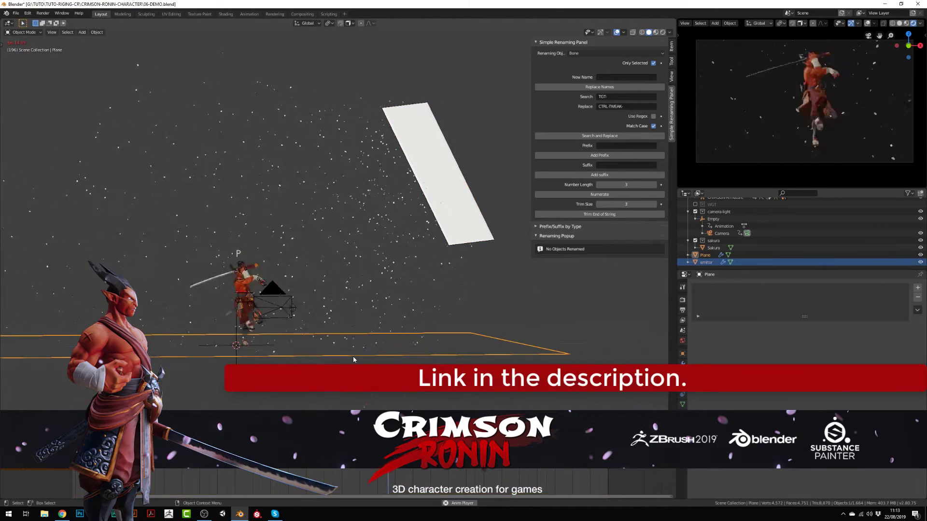
pyautogui.click(682, 385)
pyautogui.press('space')
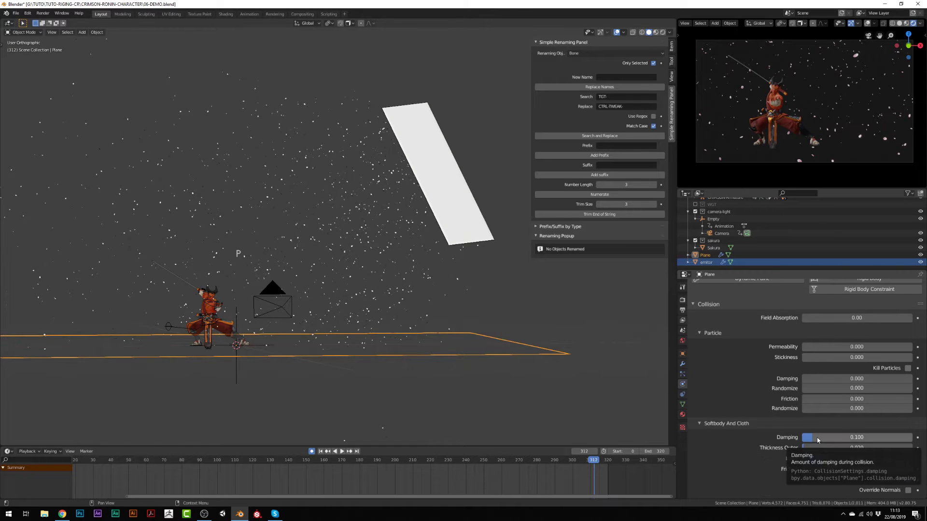
pyautogui.press('Return')
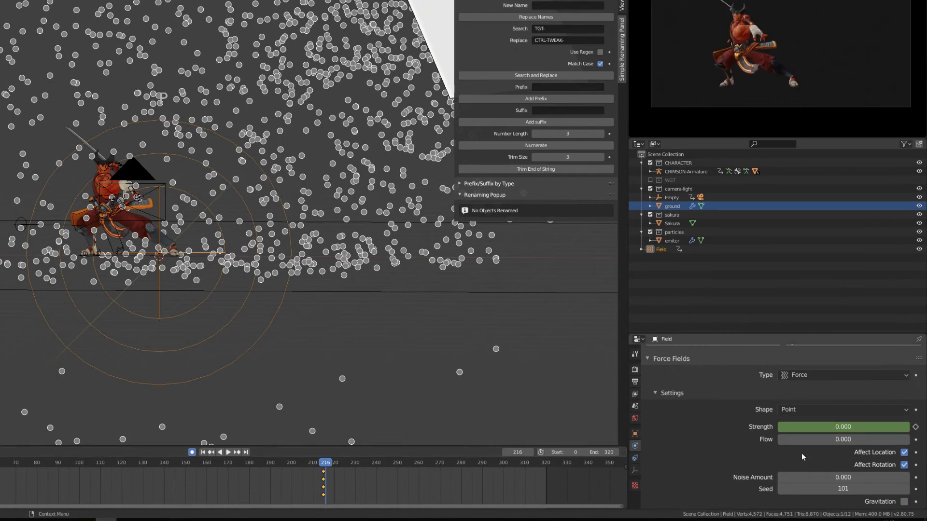
# Adjust the animated Strength of the point force field around frame 216
pyautogui.click(803, 426)
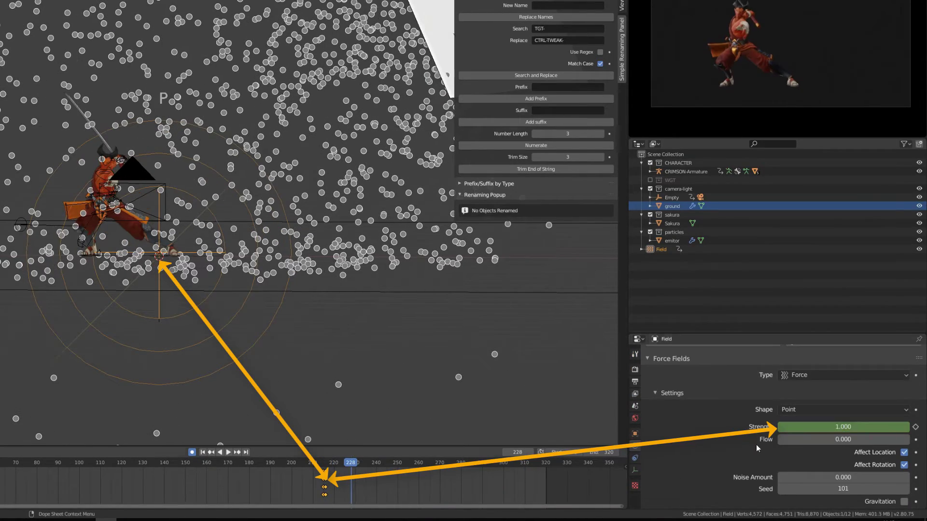
pyautogui.click(861, 423)
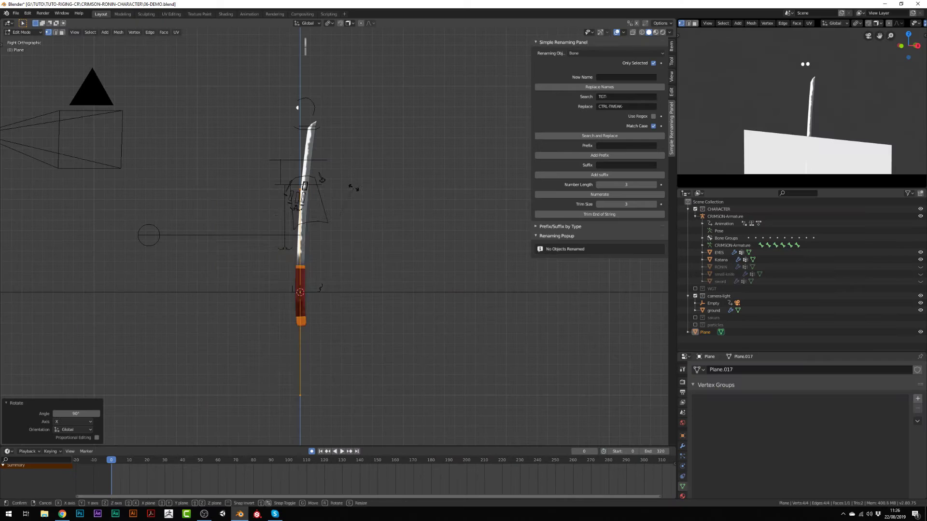
# Move the plane's corner vertices so it spans the katana blade from handle to tip and flares outward at the upper end
pyautogui.hotkey('alt', 'a')
pyautogui.moveTo(300, 215); pyautogui.dragTo(351, 224)
pyautogui.keyDown('shift'); pyautogui.moveTo(351, 223); pyautogui.dragTo(354, 269, button='middle'); pyautogui.keyUp('shift')
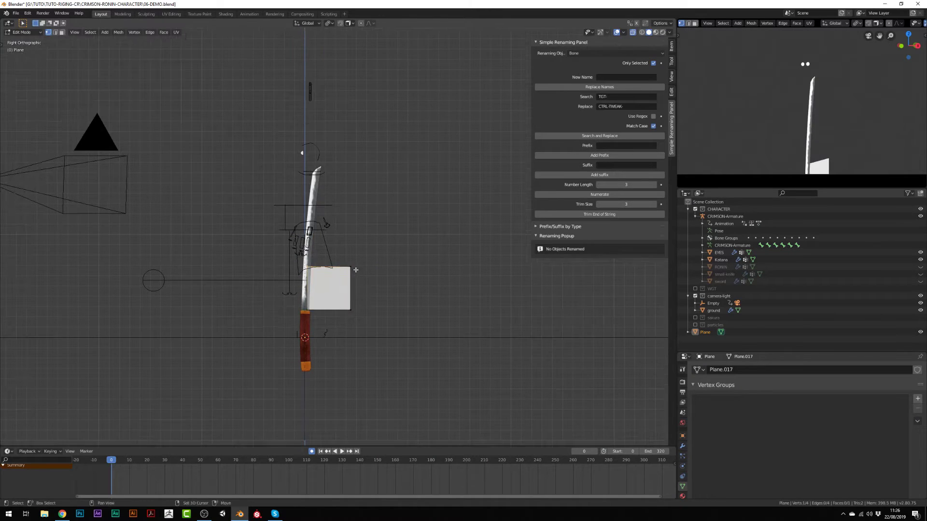
pyautogui.press('g')
pyautogui.click(362, 173)
pyautogui.scroll(3, 363, 172)
pyautogui.moveTo(380, 120); pyautogui.dragTo(358, 367)
pyautogui.press('g')
pyautogui.click(346, 367)
pyautogui.click(361, 127)
pyautogui.press('g')
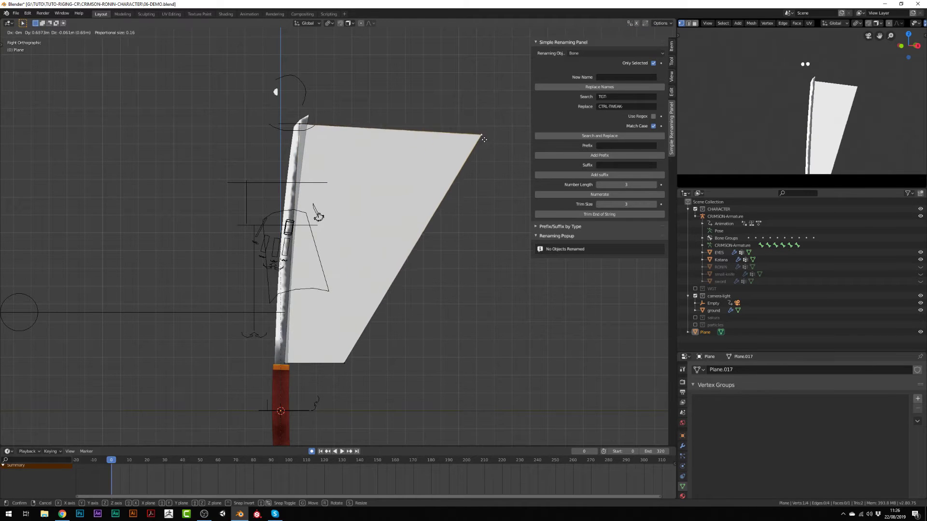
pyautogui.click(487, 128)
# Add a Subdivision modifier to the plane with render and viewport levels of 3
pyautogui.click(682, 446)
pyautogui.click(739, 370)
pyautogui.click(753, 337)
pyautogui.click(800, 442)
pyautogui.click(801, 433)
# Insert three loop cuts across the plane and pull its lower outer corner in toward the handle
pyautogui.hotkey('ctrl', 'r')
pyautogui.scroll(2, 351, 244)
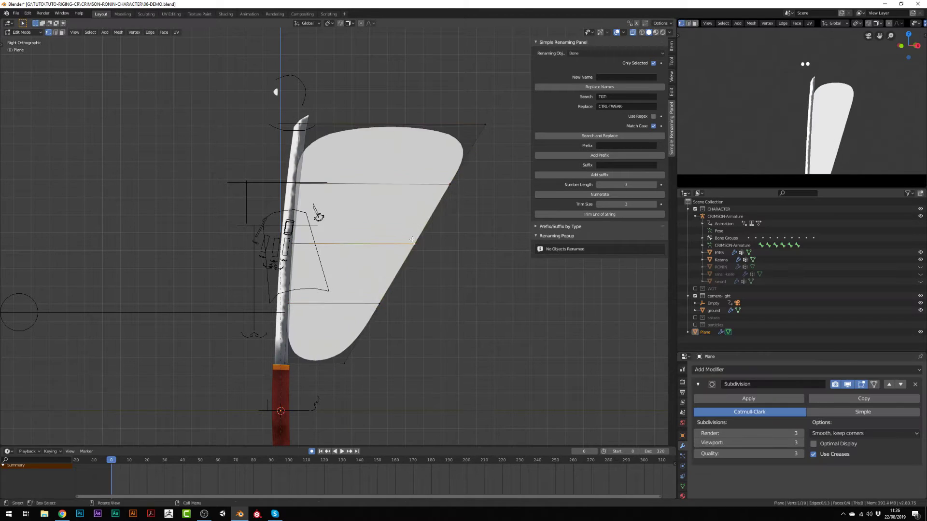
pyautogui.press('g')
pyautogui.press('g')
pyautogui.click(297, 363)
pyautogui.scroll(-1, 332, 290)
# Add a lengthwise loop cut and reshape the plane into a curved slash with a sharp outer tip
pyautogui.hotkey('ctrl', 'r')
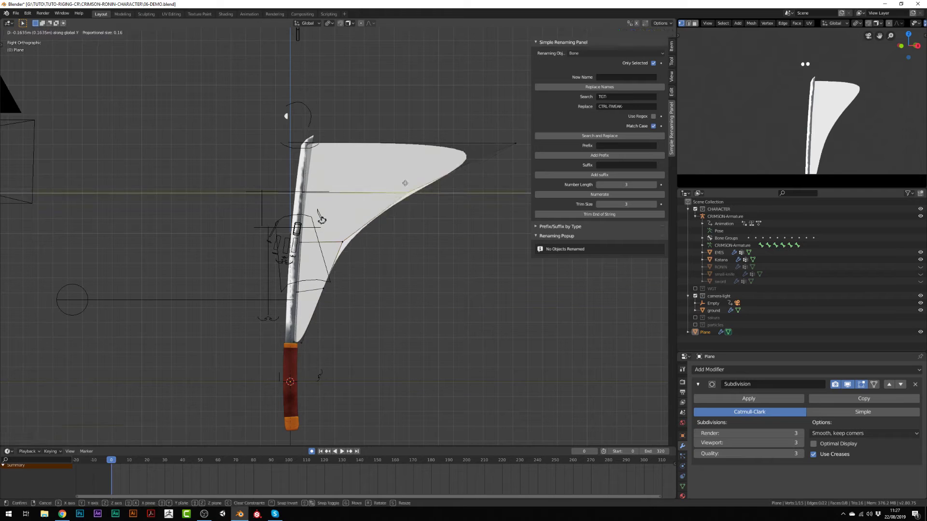
pyautogui.click(414, 143)
pyautogui.rightClick(413, 144)
pyautogui.click(515, 143)
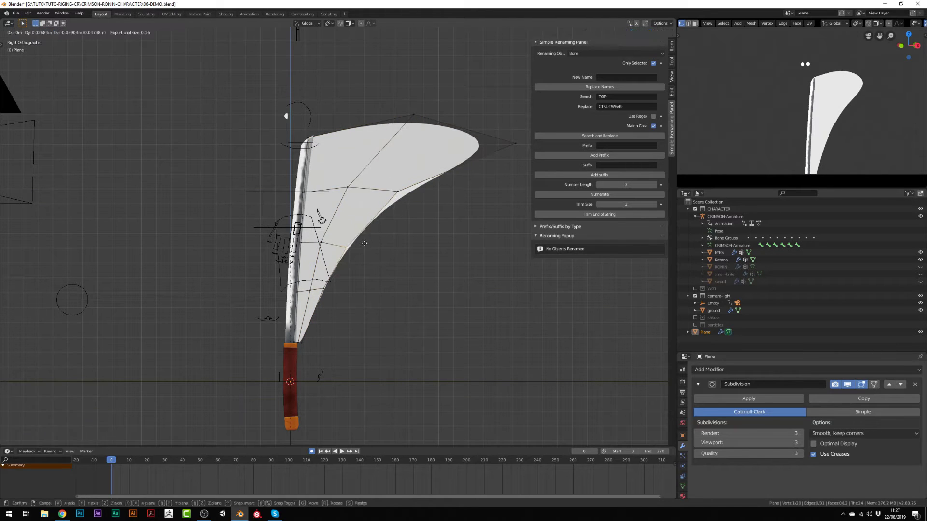
pyautogui.keyDown('shift'); pyautogui.moveTo(515, 143); pyautogui.dragTo(454, 153, button='middle'); pyautogui.keyUp('shift')
pyautogui.click(671, 46)
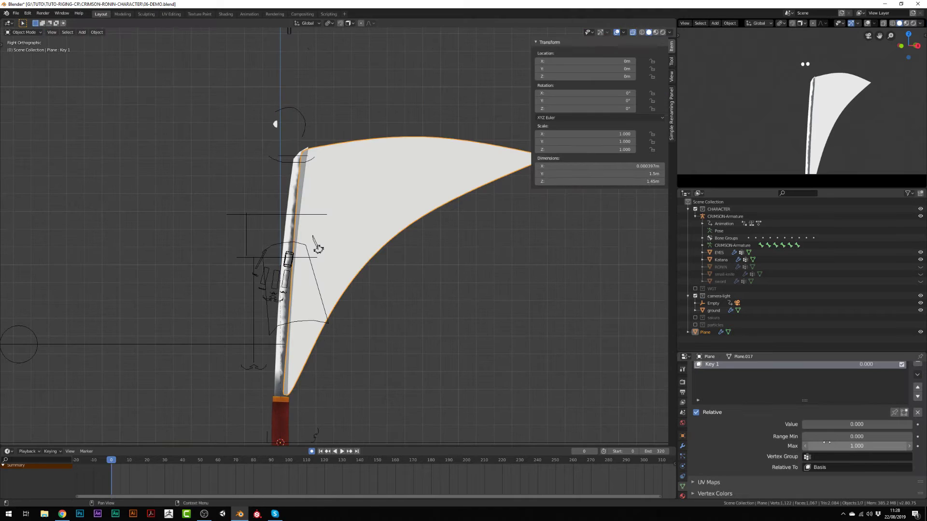
pyautogui.scroll(1, 826, 442)
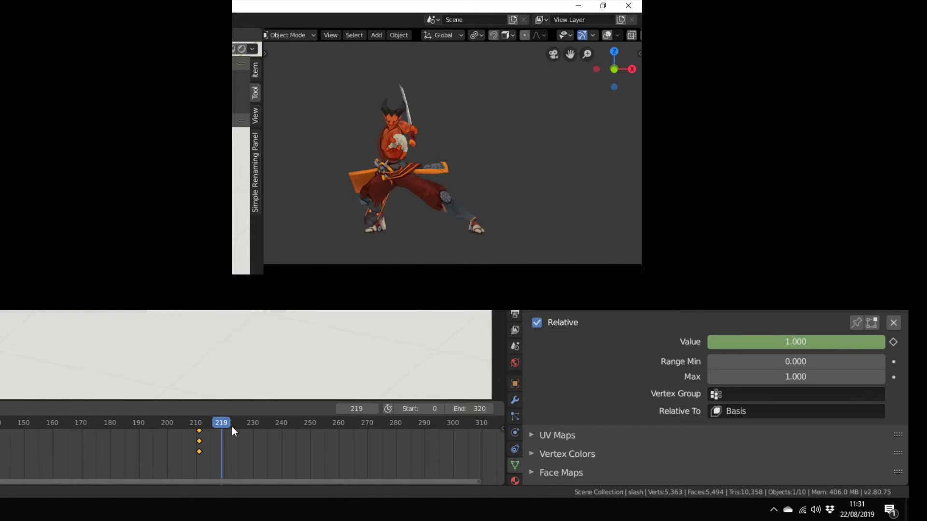
# Keyframe the slash shape key's Value at 0 on frame 215 and raise it again on frame 223
pyautogui.moveTo(215, 425); pyautogui.dragTo(233, 430)
pyautogui.moveTo(763, 343); pyautogui.dragTo(864, 343)
pyautogui.press('i')
pyautogui.press('space')
pyautogui.press('space')
pyautogui.moveTo(215, 424); pyautogui.dragTo(210, 421)
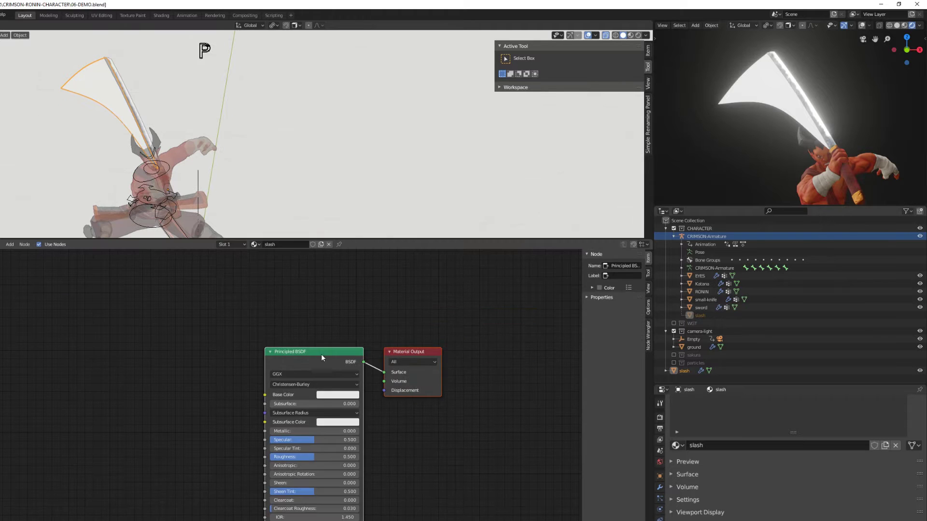
# Add a Gradient Texture driven by Texture Coordinate and Mapping nodes in the slash material
pyautogui.hotkey('shift', 'a')
pyautogui.click(209, 366)
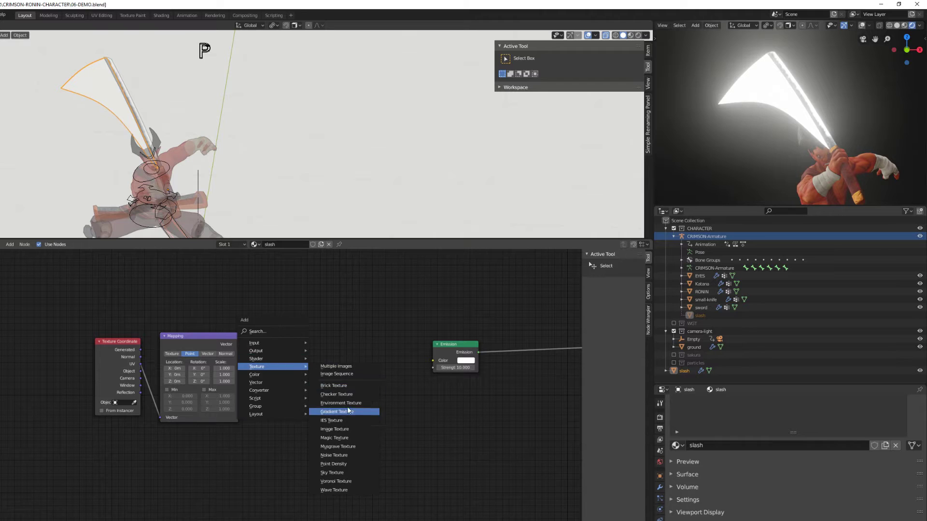
pyautogui.keyDown('ctrl'); pyautogui.keyDown('shift'); pyautogui.click(292, 359); pyautogui.keyUp('shift'); pyautogui.keyUp('ctrl')
pyautogui.moveTo(238, 344); pyautogui.dragTo(341, 397)
pyautogui.moveTo(337, 369)
# Insert a ColorRamp after the Gradient Texture and line up the nodes
pyautogui.click(382, 374)
pyautogui.click(342, 333)
pyautogui.moveTo(309, 330); pyautogui.dragTo(301, 335)
pyautogui.moveTo(381, 335); pyautogui.dragTo(357, 336)
pyautogui.scroll(4, 393, 393)
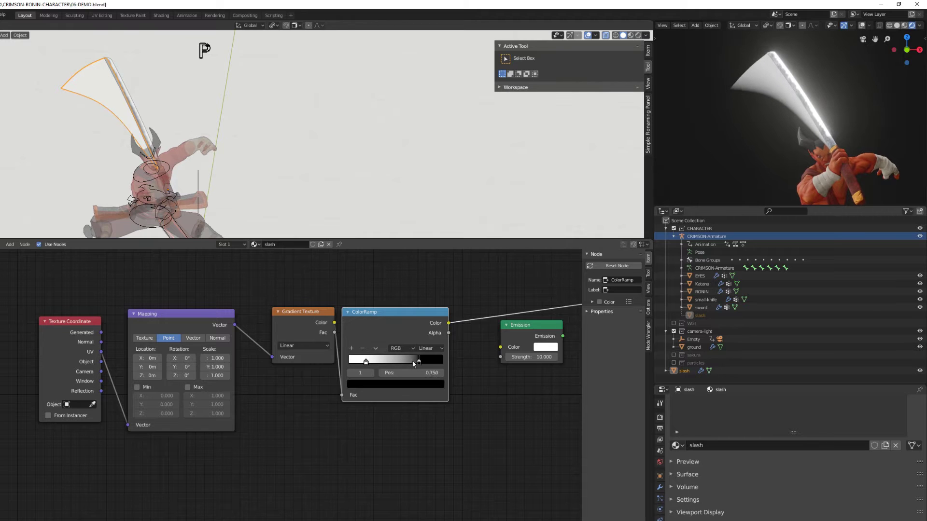
# Connect the ColorRamp colour through the Emission shader to the Material Output and spread out the nodes
pyautogui.moveTo(72, 322); pyautogui.dragTo(8, 330)
pyautogui.moveTo(167, 315); pyautogui.dragTo(101, 332)
pyautogui.moveTo(285, 312); pyautogui.dragTo(210, 345)
pyautogui.moveTo(376, 312); pyautogui.dragTo(322, 319)
pyautogui.moveTo(395, 330); pyautogui.dragTo(500, 347)
pyautogui.keyDown('ctrl'); pyautogui.keyDown('shift'); pyautogui.click(524, 334); pyautogui.keyUp('shift'); pyautogui.keyUp('ctrl')
pyautogui.scroll(-3, 524, 338)
pyautogui.moveTo(524, 343); pyautogui.dragTo(381, 364, button='middle')
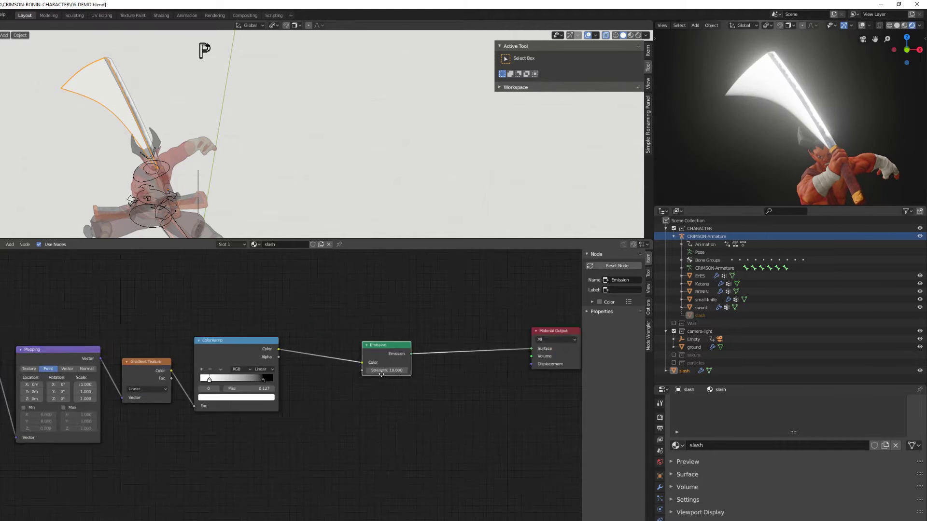
pyautogui.scroll(-2, 308, 366)
pyautogui.moveTo(103, 355); pyautogui.dragTo(12, 371)
pyautogui.moveTo(184, 345); pyautogui.dragTo(105, 365)
pyautogui.moveTo(267, 355); pyautogui.dragTo(192, 392)
pyautogui.moveTo(333, 336); pyautogui.dragTo(285, 365)
# Add a grey middle stop to the slash ColorRamp with B-Spline interpolation and fine-tune the stop positions
pyautogui.scroll(4, 256, 393)
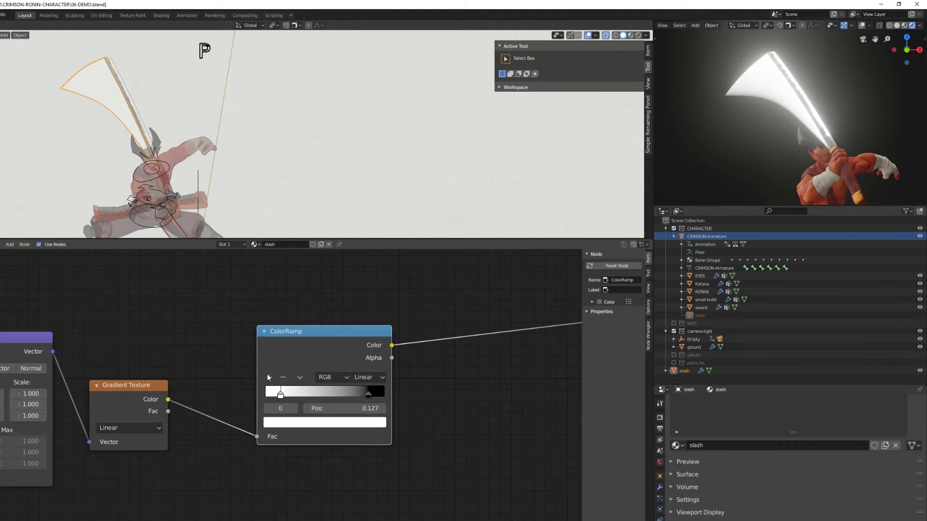
pyautogui.click(269, 377)
pyautogui.click(323, 423)
pyautogui.moveTo(363, 292); pyautogui.dragTo(363, 344)
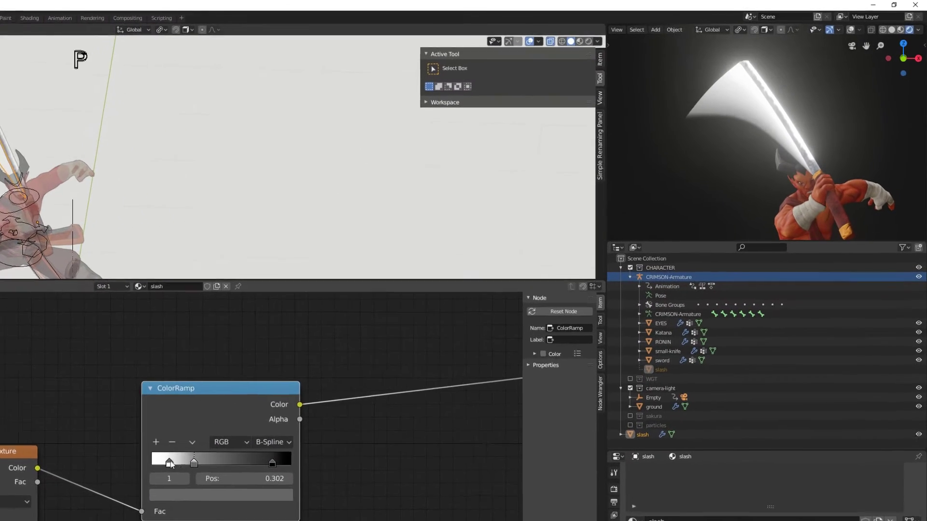
pyautogui.moveTo(233, 484); pyautogui.dragTo(221, 485)
# Play back the animation to check the sword slash effect through the camera
pyautogui.scroll(-3, 289, 493)
pyautogui.press('space')
pyautogui.scroll(-2, 303, 497)
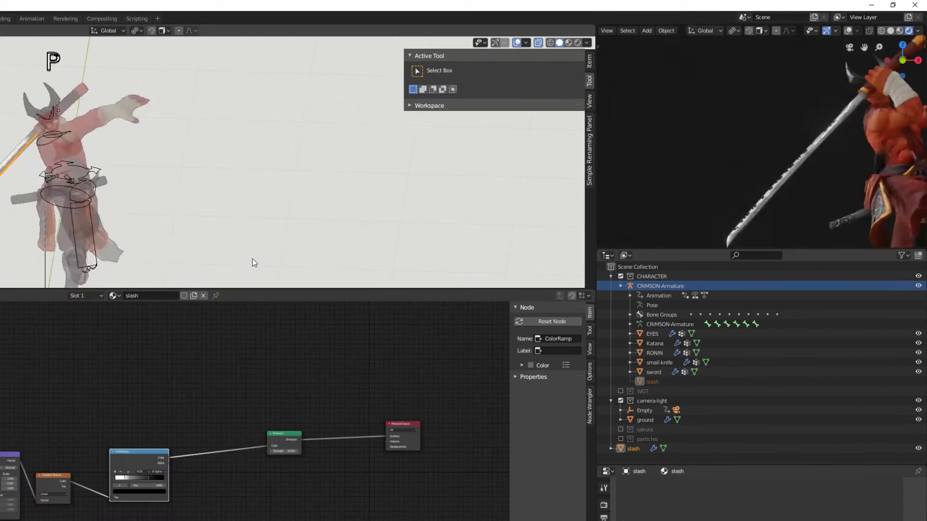
pyautogui.scroll(-3, 786, 93)
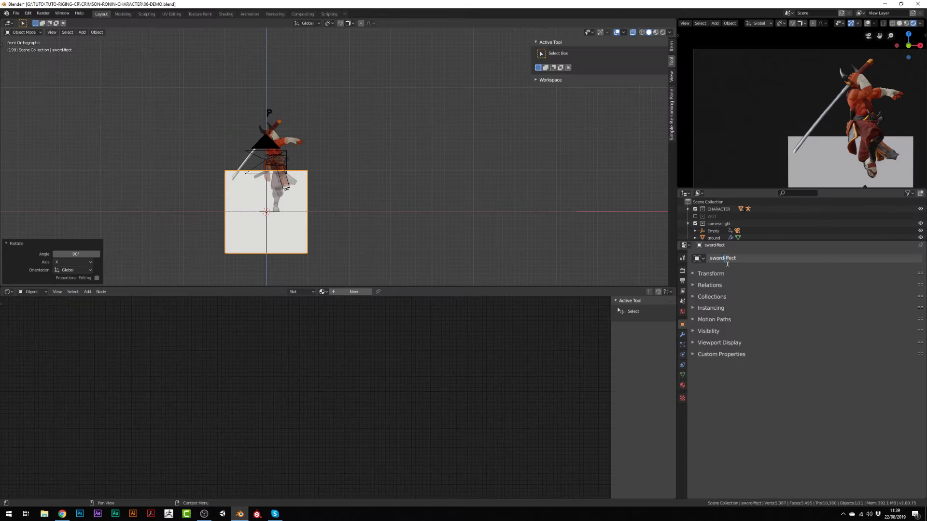
# Name the new upright plane sword-effect and raise it about 1.1 m along Z
pyautogui.write('ect')
pyautogui.press('Return')
pyautogui.press('g')
pyautogui.press('z')
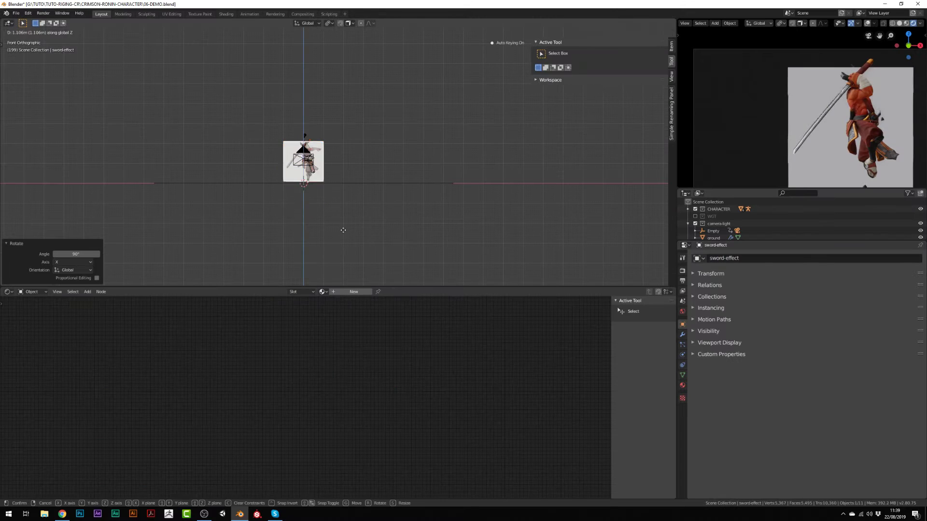
pyautogui.click(343, 229)
# Create a material named sword-effect for the plane and scale the plane up in Edit Mode
pyautogui.click(683, 385)
pyautogui.click(718, 337)
pyautogui.doubleClick(724, 338)
pyautogui.write('sword-effect')
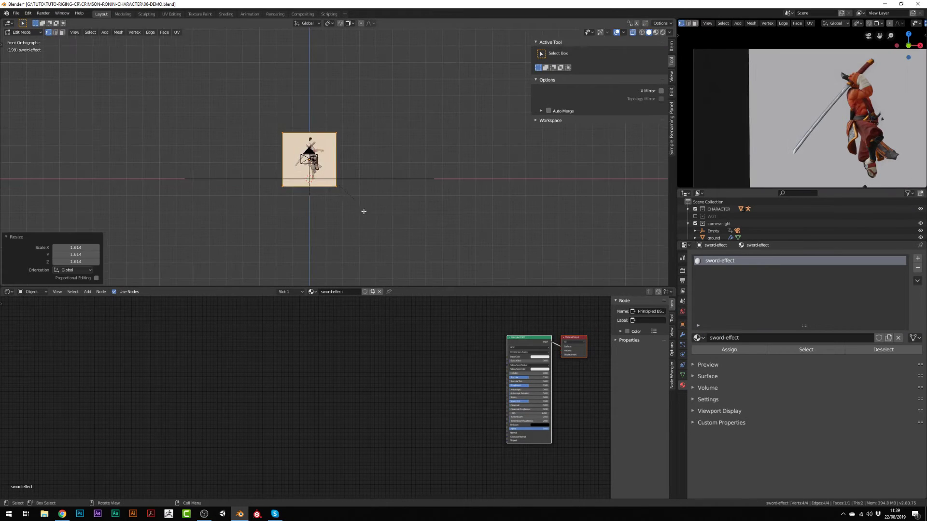
pyautogui.press('s')
pyautogui.click(454, 233)
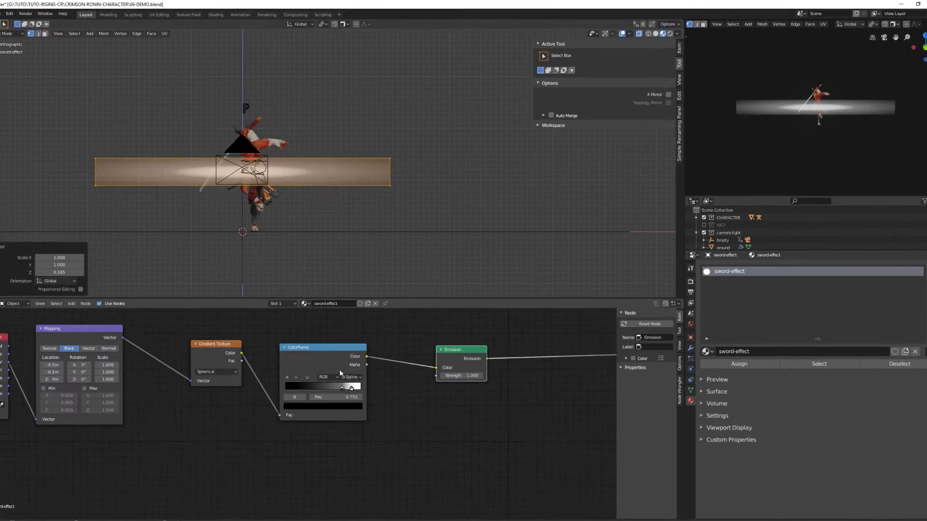
# Tighten the sword-effect glow by repositioning the ColorRamp stops, with the black stop at 0.527, and return to Object Mode
pyautogui.click(351, 388)
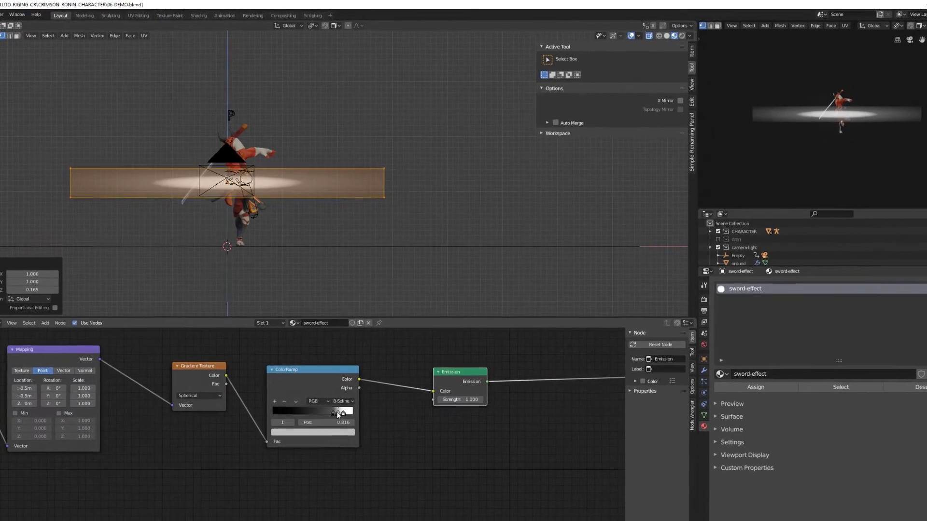
pyautogui.keyDown('ctrl'); pyautogui.click(348, 388); pyautogui.keyUp('ctrl')
pyautogui.moveTo(348, 389); pyautogui.dragTo(317, 391)
pyautogui.click(306, 414)
pyautogui.click(312, 433)
pyautogui.moveTo(338, 349); pyautogui.dragTo(372, 407)
pyautogui.scroll(4, 434, 411)
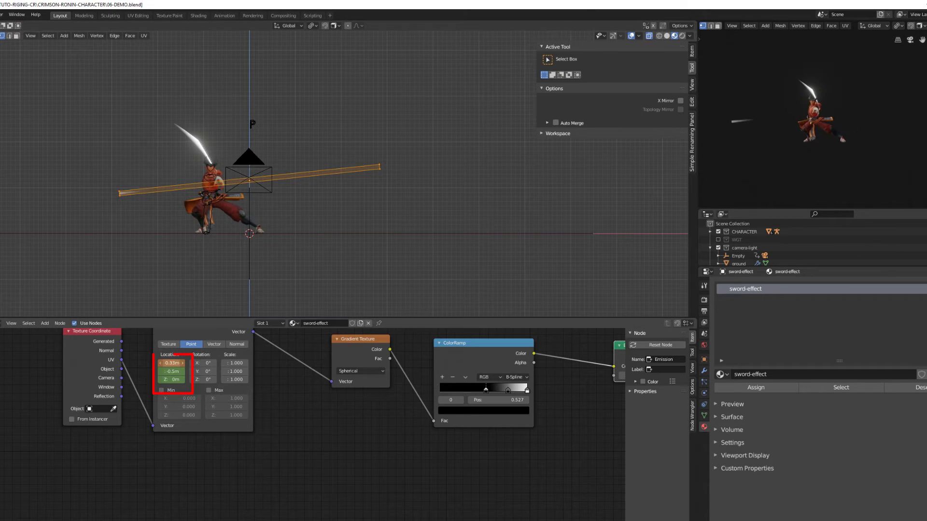
pyautogui.press('Tab')
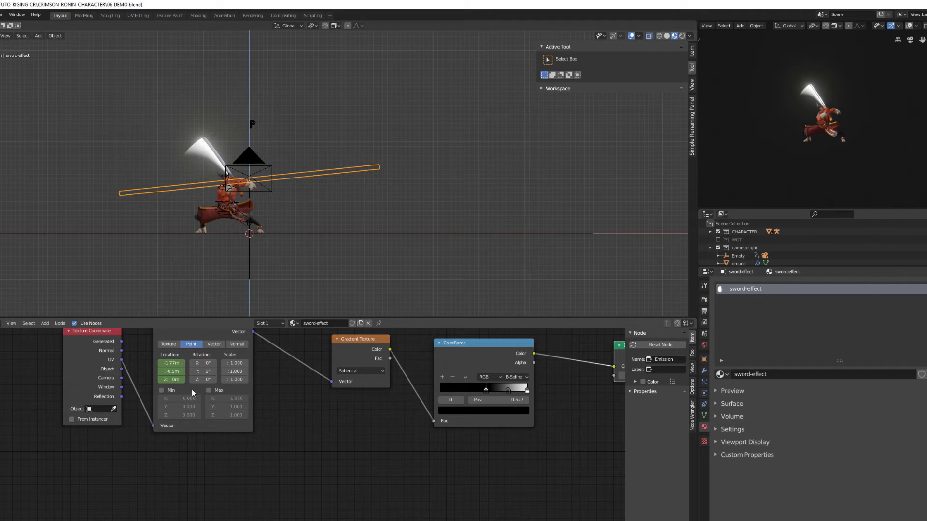
pyautogui.press('KP_0')
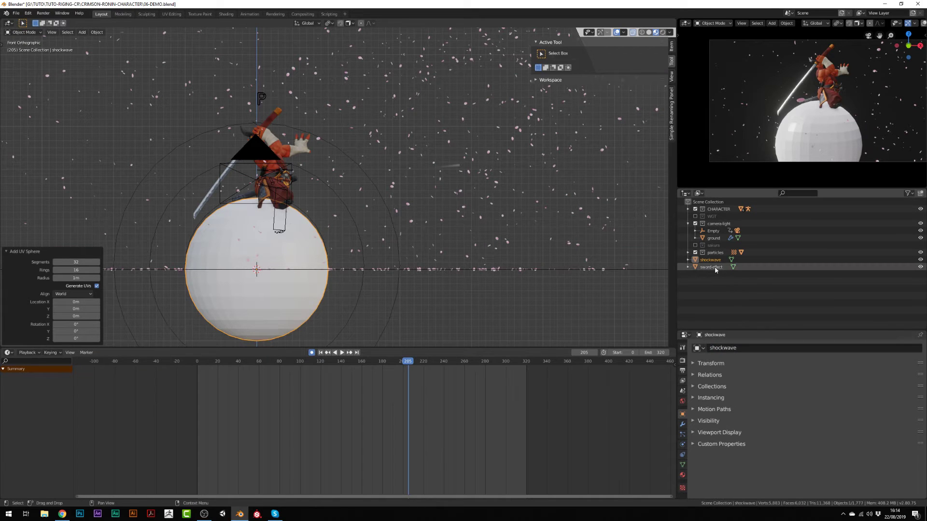
# Move the shockwave and sword-effect objects into a new collection named fx
pyautogui.click(712, 267)
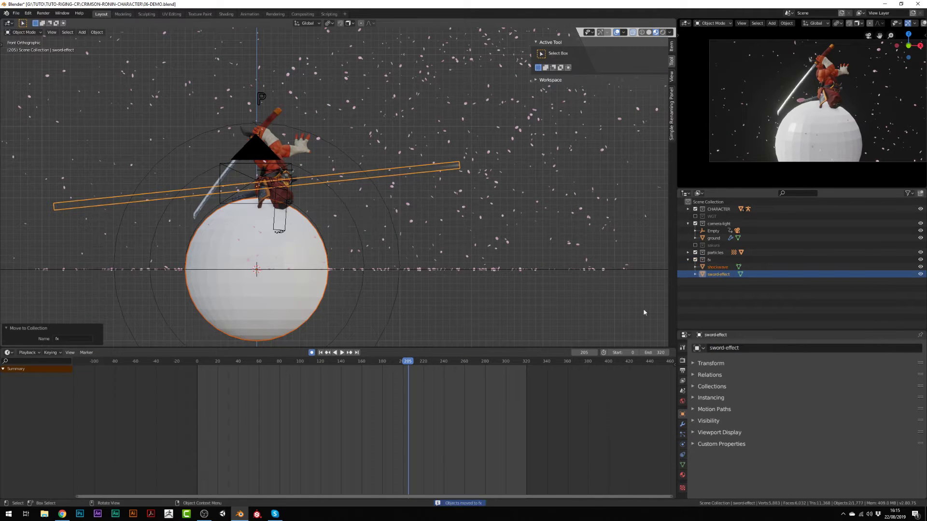
pyautogui.click(216, 300)
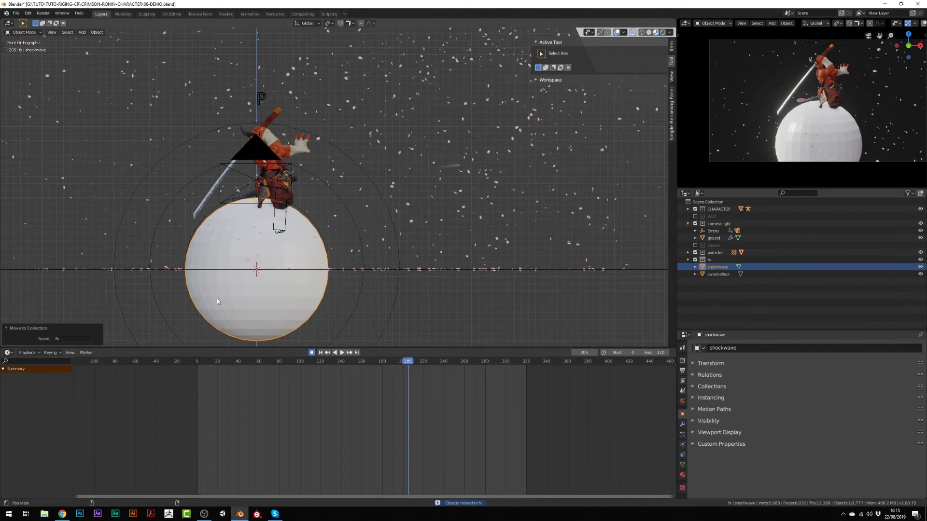
# Give the shockwave sphere a new material named shock-wave and change its Blend Mode for transparency
pyautogui.keyDown('shift'); pyautogui.moveTo(294, 305); pyautogui.dragTo(314, 283, button='middle'); pyautogui.keyUp('shift')
pyautogui.click(682, 475)
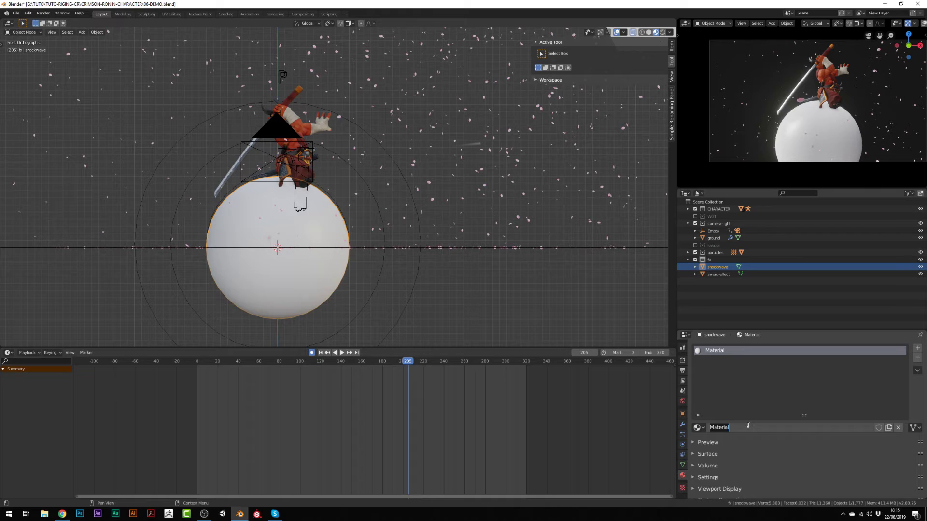
pyautogui.scroll(-1, 750, 429)
pyautogui.click(699, 470)
pyautogui.scroll(-3, 772, 454)
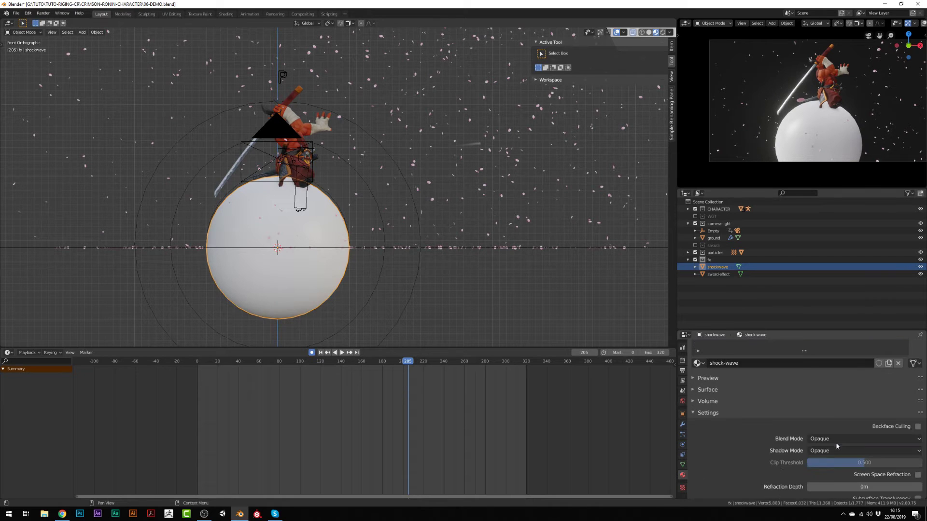
pyautogui.click(837, 441)
pyautogui.click(829, 374)
pyautogui.click(706, 412)
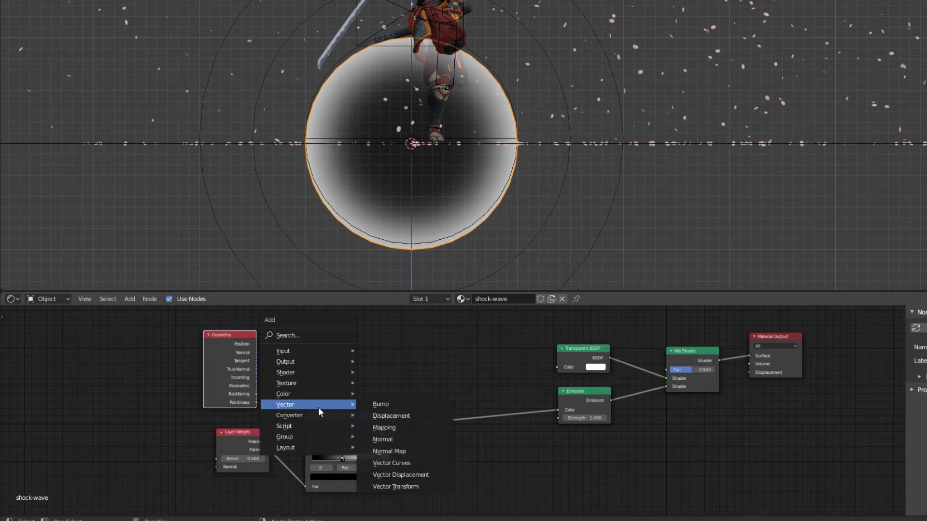
# Add a Separate XYZ node fed by the Geometry node's Position output and preview its Z output on the sphere
pyautogui.moveTo(309, 391)
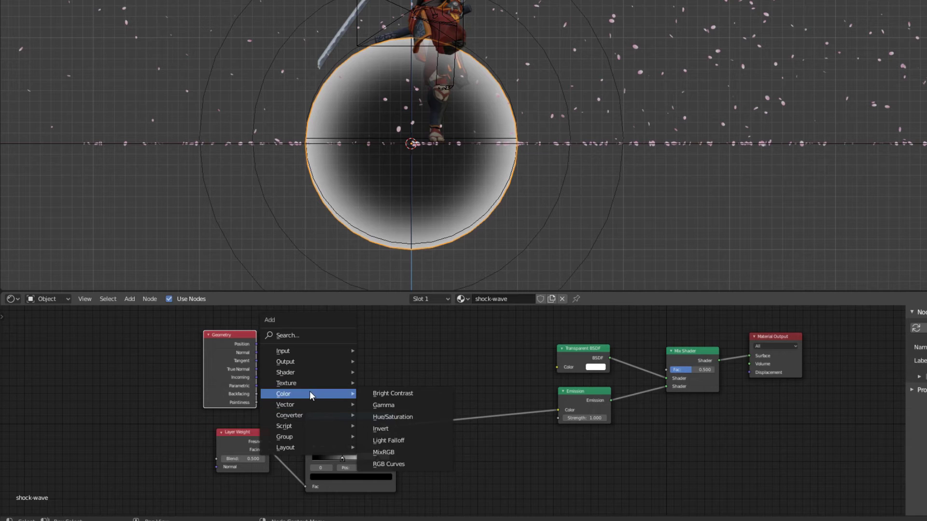
pyautogui.moveTo(309, 415)
pyautogui.click(410, 379)
pyautogui.click(281, 341)
pyautogui.moveTo(257, 344); pyautogui.dragTo(285, 376)
pyautogui.keyDown('ctrl'); pyautogui.keyDown('shift'); pyautogui.tripleClick(315, 371); pyautogui.keyUp('shift'); pyautogui.keyUp('ctrl')
pyautogui.scroll(3, 314, 369)
pyautogui.moveTo(309, 367); pyautogui.dragTo(375, 379, button='middle')
pyautogui.moveTo(271, 338); pyautogui.dragTo(181, 332)
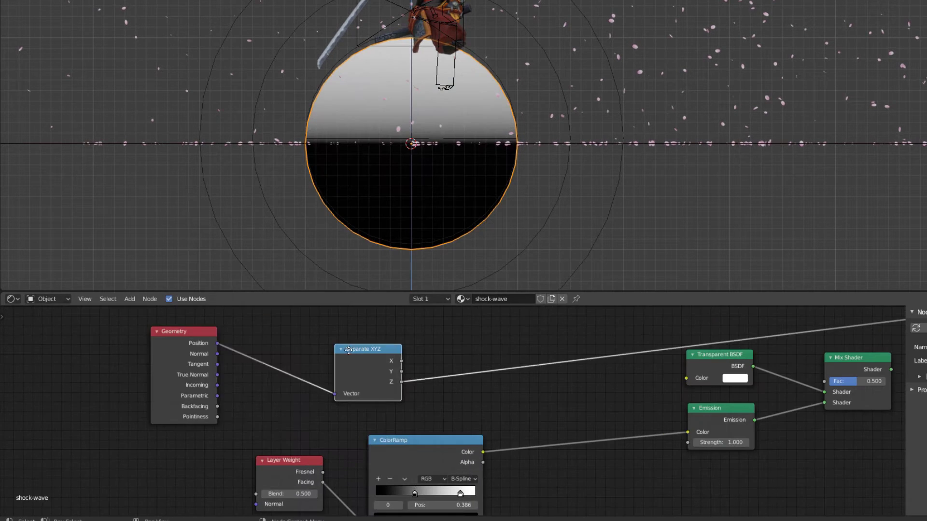
pyautogui.moveTo(349, 350); pyautogui.dragTo(255, 347)
pyautogui.moveTo(331, 344); pyautogui.dragTo(314, 382, button='middle')
# Insert a Math node set to Divide with a value of 2 after the Separate XYZ node's Z output
pyautogui.hotkey('shift', 'a')
pyautogui.click(393, 300)
pyautogui.click(333, 370)
pyautogui.moveTo(333, 370); pyautogui.dragTo(313, 364)
pyautogui.click(340, 395)
pyautogui.click(335, 357)
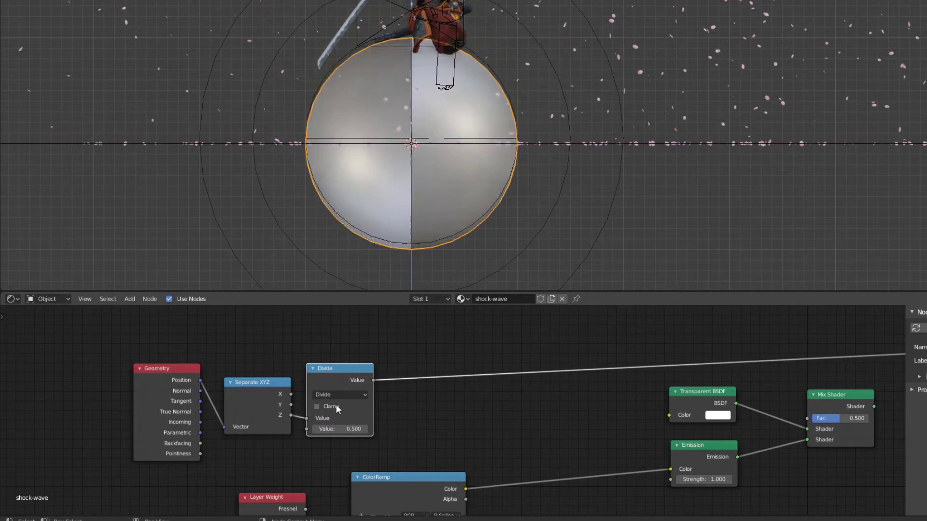
pyautogui.click(345, 429)
pyautogui.press('Return')
# Insert a ColorRamp after the Divide node in the shock-wave material
pyautogui.hotkey('shift', 'a')
pyautogui.click(476, 365)
pyautogui.click(417, 365)
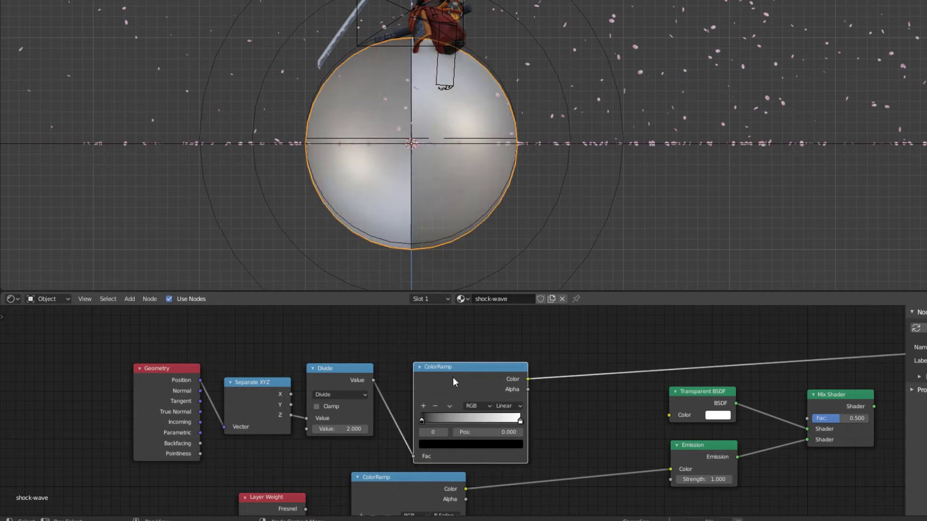
# Set the ColorRamp after the Divide node to B-Spline interpolation and reposition its stops, with the black stop at 0.141
pyautogui.moveTo(453, 378); pyautogui.dragTo(418, 365)
pyautogui.click(475, 394)
pyautogui.click(485, 433)
pyautogui.scroll(-3, 555, 414)
pyautogui.scroll(2, 491, 400)
pyautogui.moveTo(305, 388); pyautogui.dragTo(379, 390)
pyautogui.moveTo(393, 389); pyautogui.dragTo(346, 388)
pyautogui.moveTo(320, 389); pyautogui.dragTo(315, 388)
# Combine the two shock-wave ColorRamps in a Multiply node and arrange the Transparent BSDF and Emission nodes beside it
pyautogui.scroll(-3, 458, 413)
pyautogui.click(526, 456)
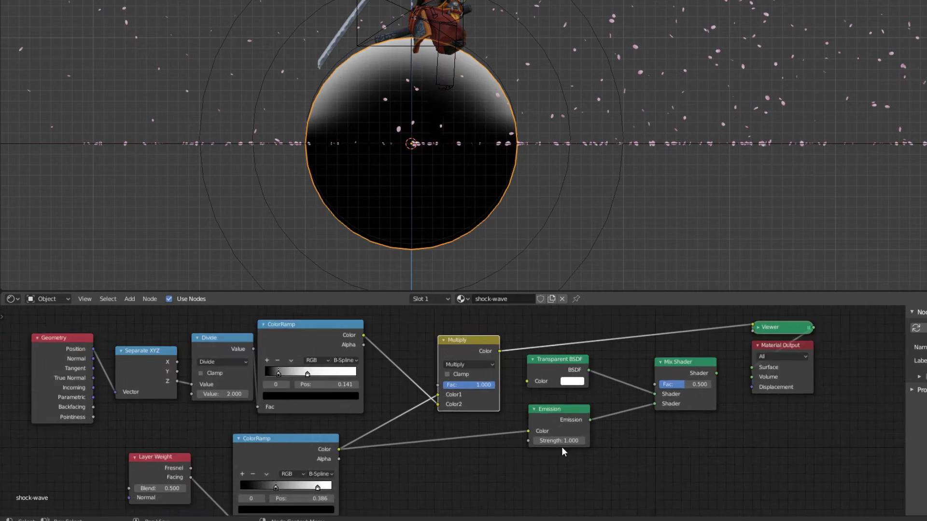
pyautogui.moveTo(551, 400); pyautogui.dragTo(547, 418)
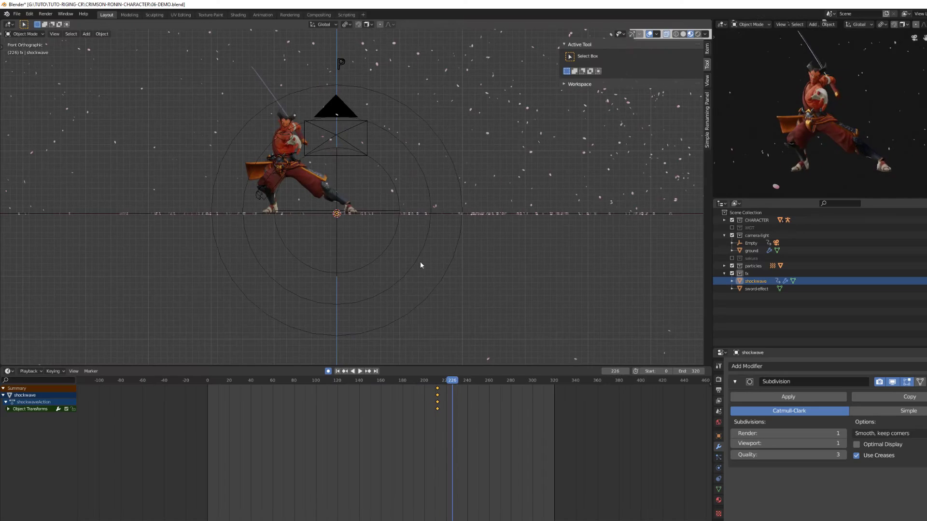
# Scale up the shockwave sphere for its end keyframe and change the handle type of its starting scale keyframe
pyautogui.press('s')
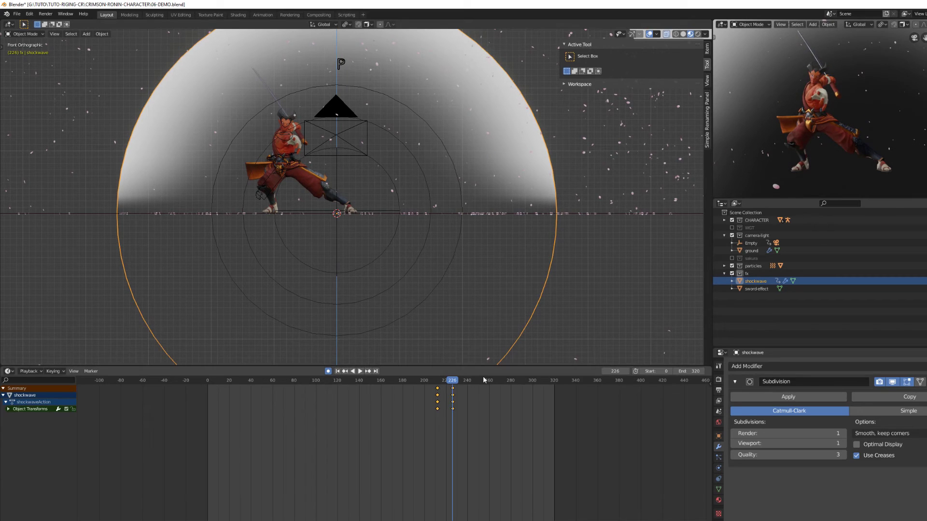
pyautogui.hotkey('ctrl', 'Tab')
pyautogui.press('v')
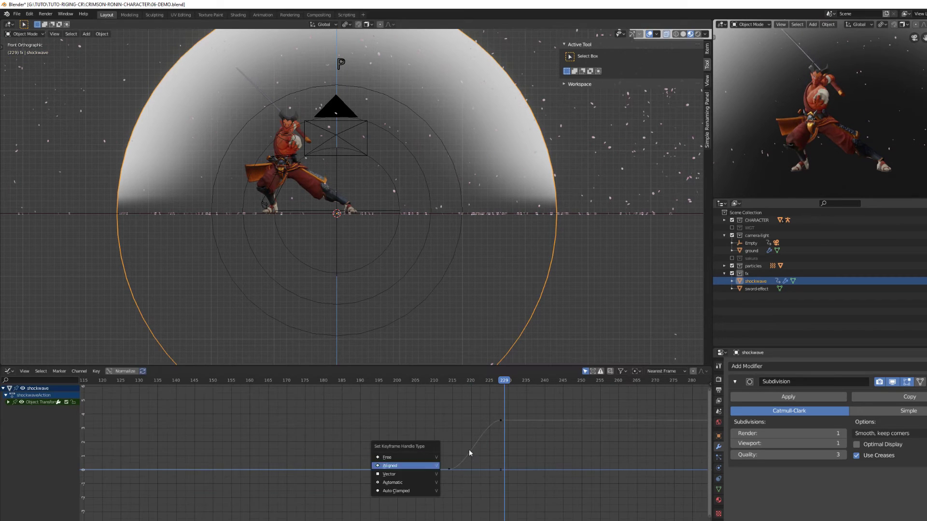
# Play the shockwave's growth from frame 211 and adjust its scale keyframe on the animation curve
pyautogui.click(438, 381)
pyautogui.press('space')
pyautogui.click(438, 381)
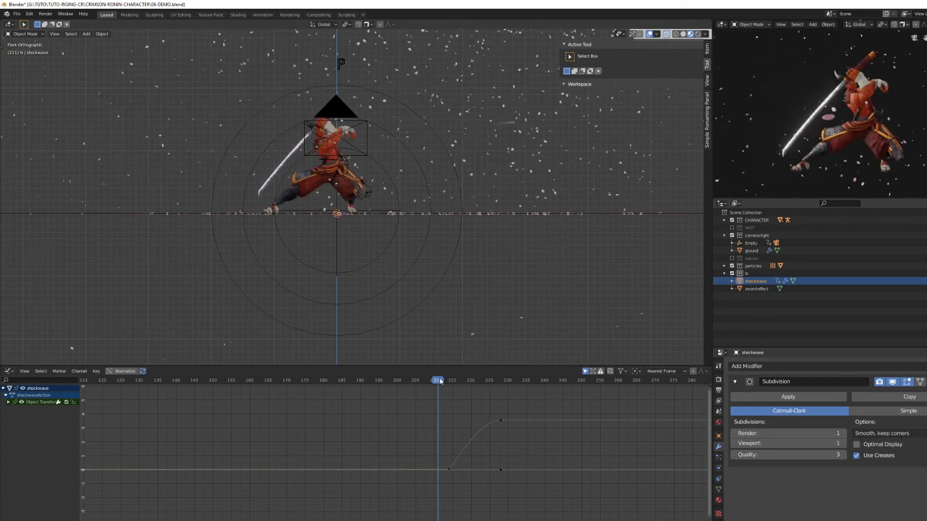
pyautogui.click(439, 381)
pyautogui.press('g')
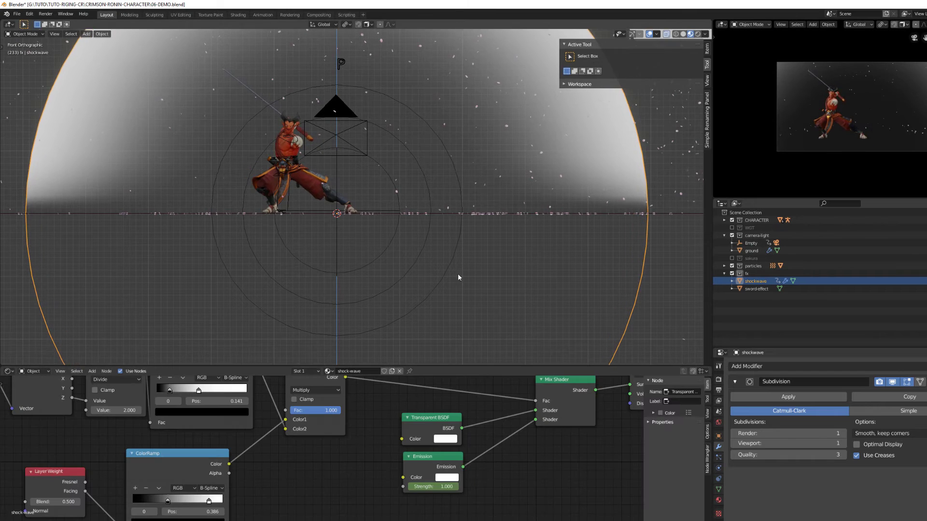
# Expand the render settings of the shock-wave material
pyautogui.click(719, 501)
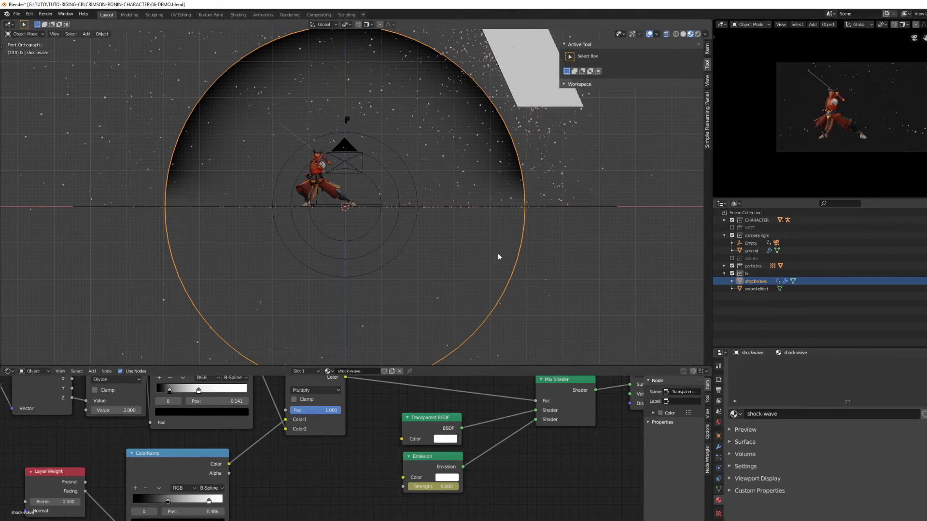
pyautogui.moveTo(497, 365); pyautogui.dragTo(497, 276)
pyautogui.click(746, 466)
pyautogui.scroll(-1, 820, 463)
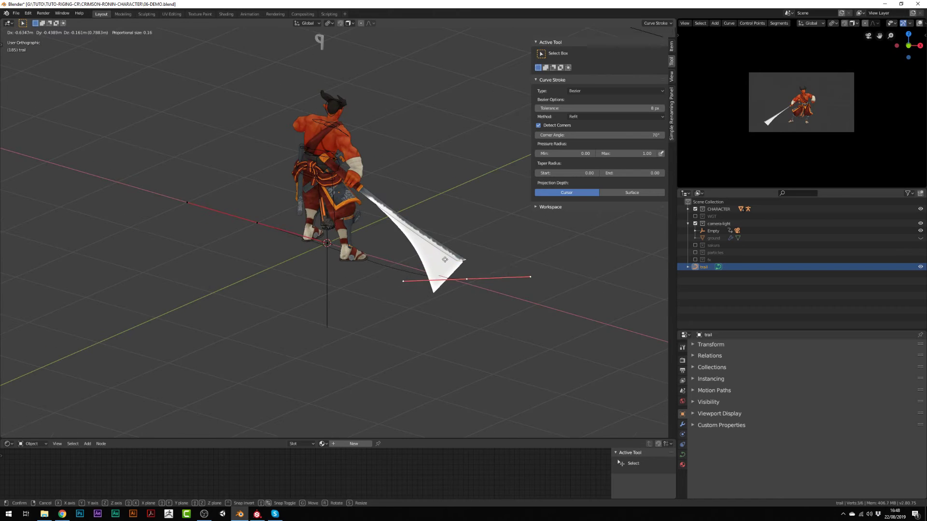
# Move the selected control point of the trail curve to the sword tip at frame 185, working from the side view
pyautogui.click(445, 260)
pyautogui.press('KP_3')
pyautogui.scroll(3, 461, 298)
pyautogui.press('g')
pyautogui.click(385, 270)
pyautogui.press('KP_1')
pyautogui.scroll(-6, 201, 273)
# At frame 186, rotate the trail curve's control point to follow the direction of the sword swing
pyautogui.press('Right')
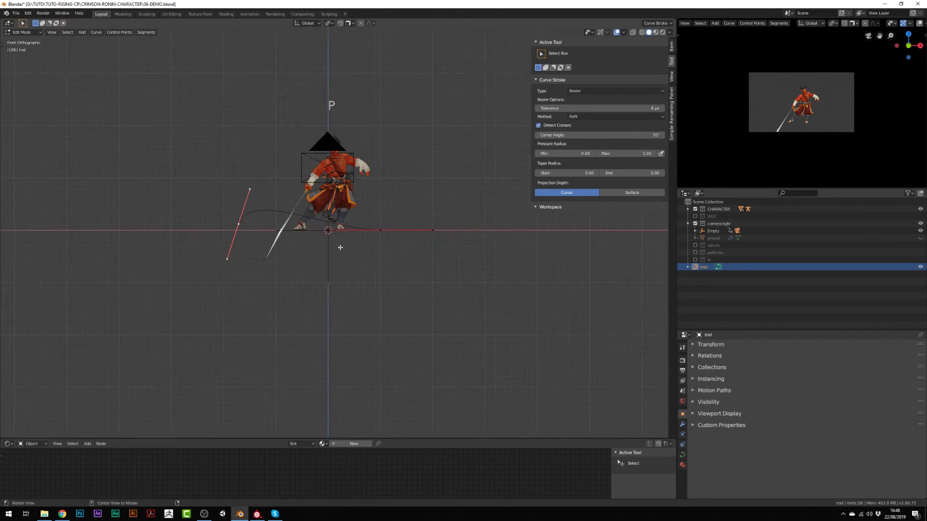
pyautogui.press('Right')
pyautogui.moveTo(336, 284)
pyautogui.mouseDown(button='middle')
pyautogui.moveTo(424, 280)
pyautogui.moveTo(338, 302)
pyautogui.mouseUp(button='middle')
pyautogui.press('r')
pyautogui.click(377, 272)
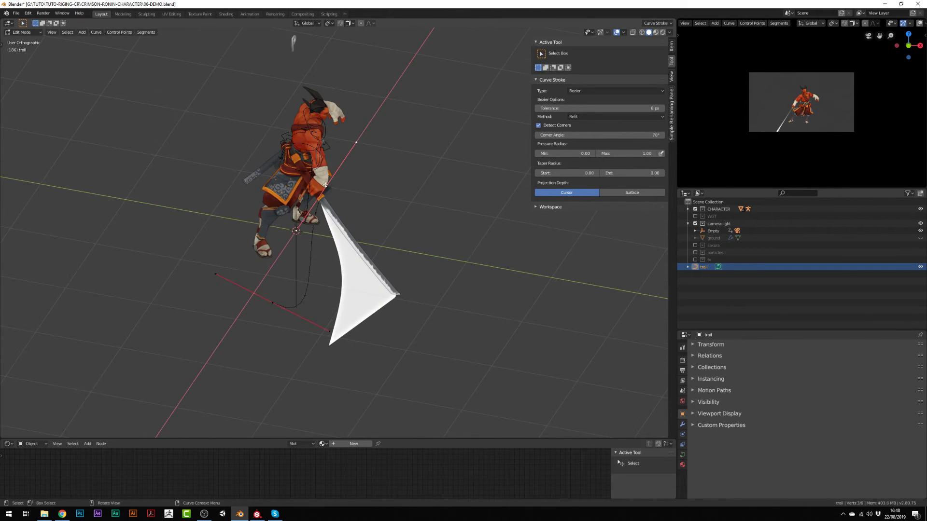
# From the top view, move the trail curve's other control point onto the blade tip and scale its handles
pyautogui.press('KP_7')
pyautogui.click(411, 194)
pyautogui.press('g')
pyautogui.click(180, 383)
pyautogui.scroll(2, 253, 339)
pyautogui.keyDown('shift'); pyautogui.moveTo(252, 340); pyautogui.dragTo(328, 275, button='middle'); pyautogui.keyUp('shift')
pyautogui.press('g')
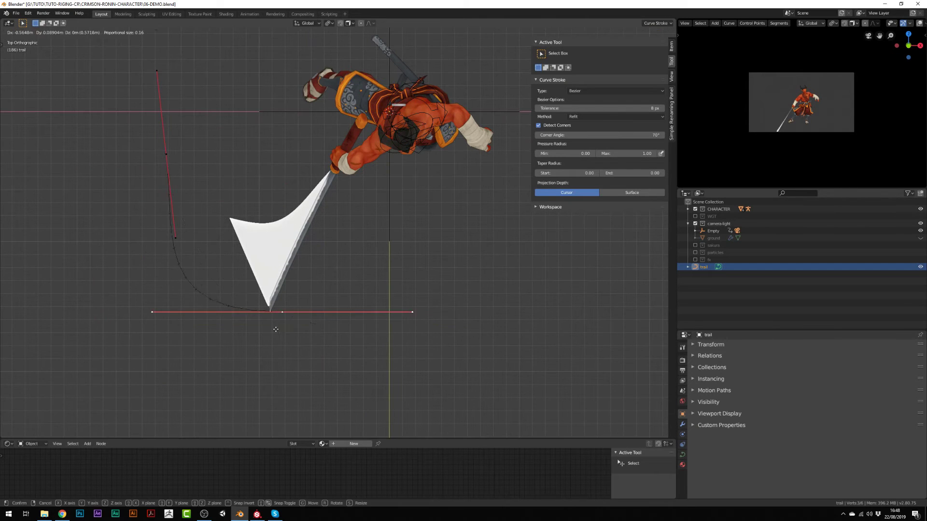
pyautogui.click(271, 329)
pyautogui.press('s')
pyautogui.click(273, 319)
# Scale the handles of the trail's first control point and rotate the blade-tip control point from the front view
pyautogui.click(176, 173)
pyautogui.press('s')
pyautogui.click(189, 205)
pyautogui.click(278, 312)
pyautogui.press('KP_1')
pyautogui.moveTo(258, 312); pyautogui.dragTo(292, 329, button='middle')
pyautogui.press('r')
pyautogui.press('z')
pyautogui.click(254, 315)
# From the left view, move and rotate the trail's control point so the curve meets the sword tip at frame 186
pyautogui.press('KP_3')
pyautogui.press('ctrl+KP_3')
pyautogui.press('g')
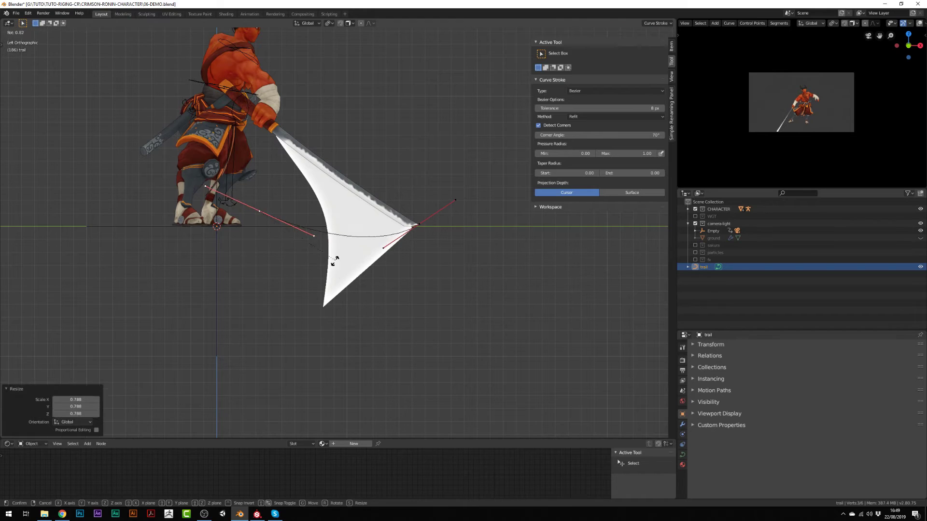
pyautogui.press('r')
pyautogui.click(404, 241)
pyautogui.moveTo(403, 241); pyautogui.dragTo(343, 290, button='middle')
# At frame 187, extrude a new control point from the trail curve and move it to the sword tip
pyautogui.press('Right')
pyautogui.press('e')
pyautogui.click(416, 243)
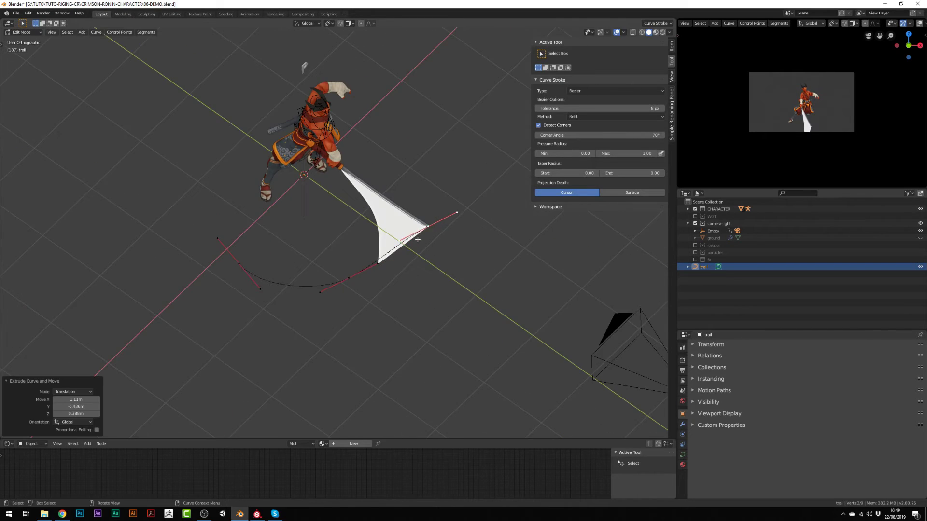
pyautogui.press('KP_1')
pyautogui.press('g')
pyautogui.click(439, 212)
# Rotate the trail's middle control point to smooth the curve and step through neighbouring frames to compare it with the sword
pyautogui.moveTo(439, 212); pyautogui.dragTo(437, 266, button='middle')
pyautogui.click(306, 257)
pyautogui.press('r')
pyautogui.click(304, 234)
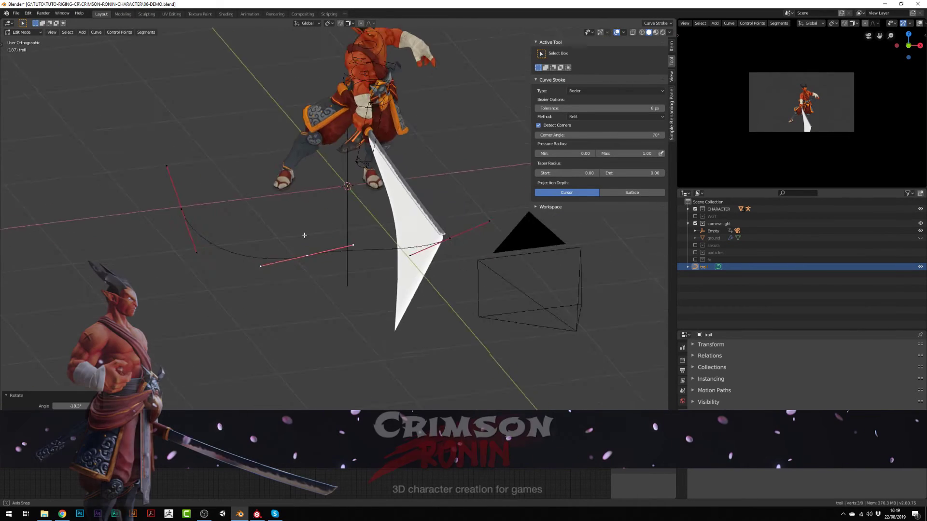
pyautogui.moveTo(304, 233); pyautogui.dragTo(375, 286, button='middle')
pyautogui.press('Left')
pyautogui.press('Left')
pyautogui.press('Right')
pyautogui.press('Right')
pyautogui.press('KP_7')
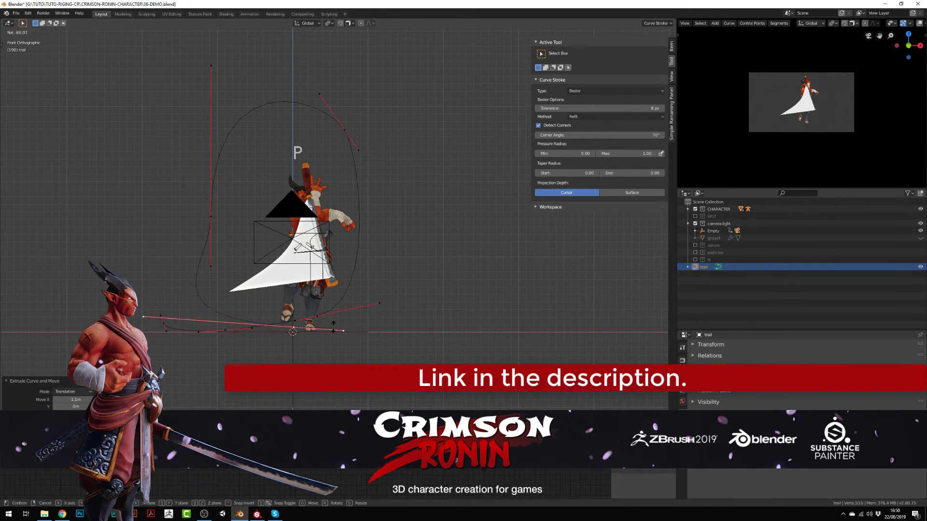
# At frame 190, rotate the newly extruded control point and move it along the sword's path, constrained to X from the top view
pyautogui.click(334, 327)
pyautogui.press('g')
pyautogui.click(326, 277)
pyautogui.press('KP_7')
pyautogui.moveTo(397, 262); pyautogui.dragTo(356, 253, button='middle')
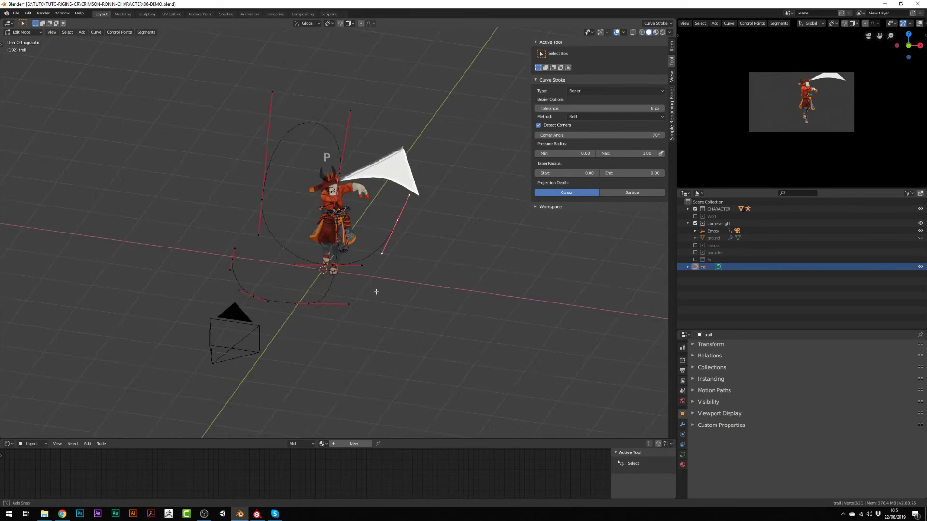
pyautogui.press('x')
pyautogui.click(356, 253)
# From the right view at frame 192, rotate the trail's last control point and move it to the sword tip
pyautogui.press('KP_3')
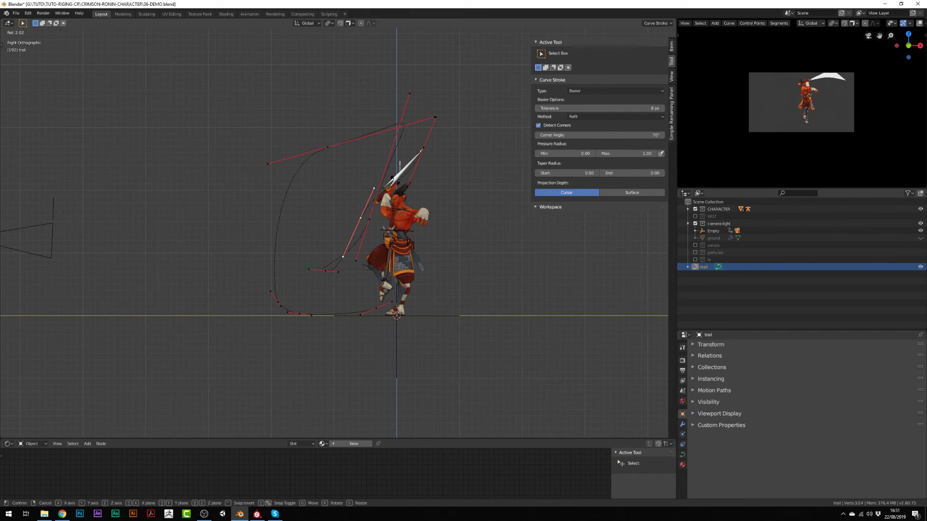
pyautogui.press('g')
pyautogui.click(420, 143)
pyautogui.press('KP_1')
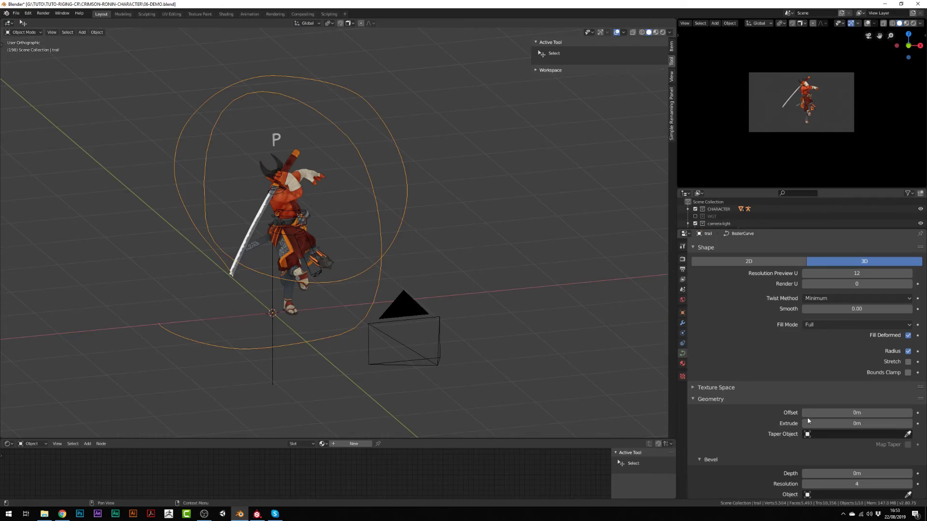
# Set the trail curve's Extrude to 0.122 m to turn it into a ribbon
pyautogui.moveTo(857, 424); pyautogui.dragTo(873, 424)
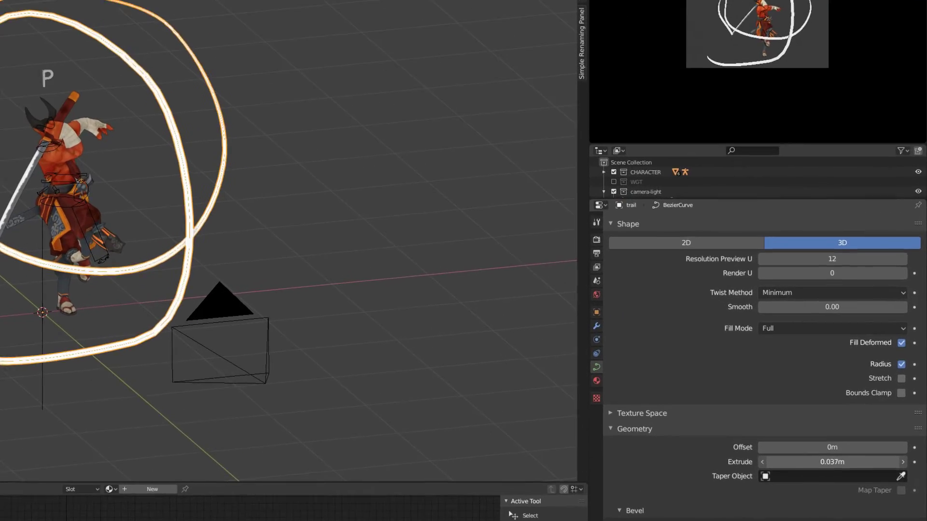
pyautogui.moveTo(198, 396)
pyautogui.mouseDown(button='middle')
pyautogui.moveTo(88, 384)
pyautogui.moveTo(203, 383)
pyautogui.mouseUp(button='middle')
pyautogui.moveTo(792, 463)
pyautogui.mouseDown()
pyautogui.moveTo(821, 463)
pyautogui.moveTo(793, 456)
pyautogui.mouseUp()
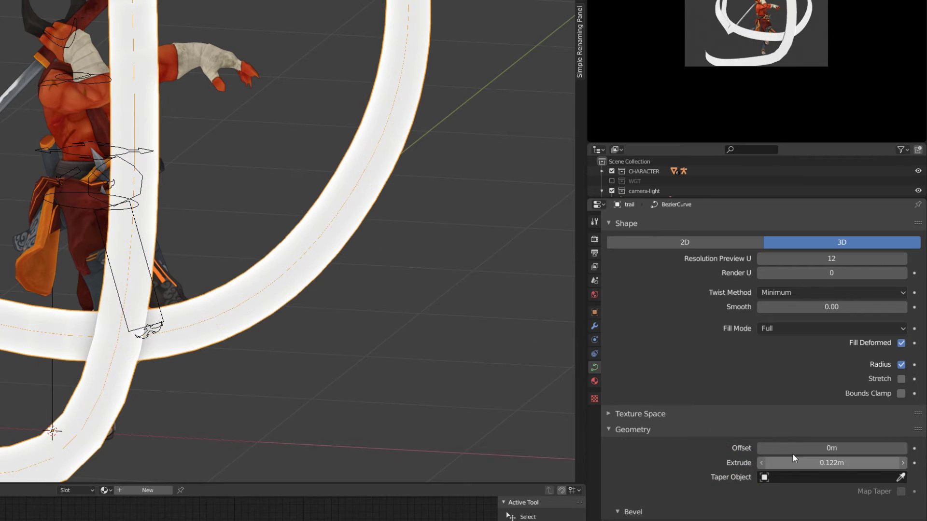
# Enable Use UV for mapping in the trail curve's Texture Space settings
pyautogui.scroll(1, 869, 383)
pyautogui.scroll(-3, 821, 367)
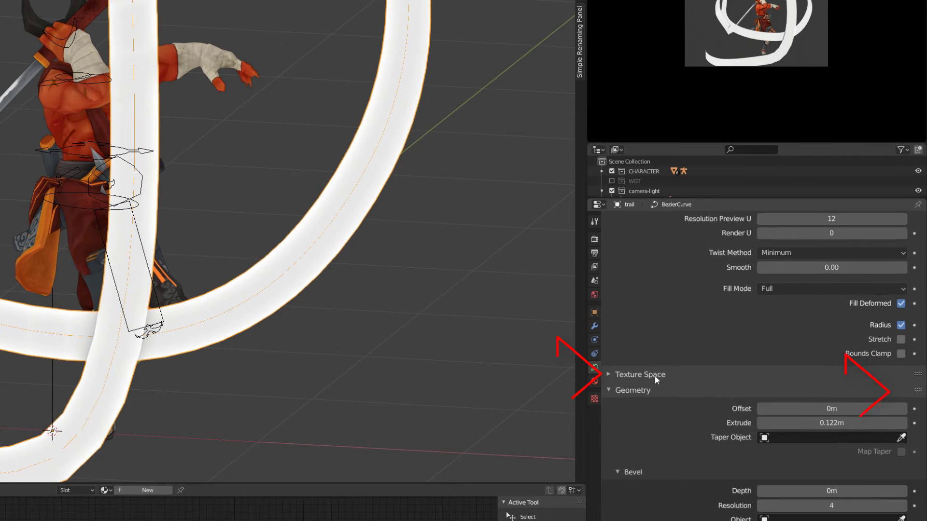
pyautogui.click(869, 374)
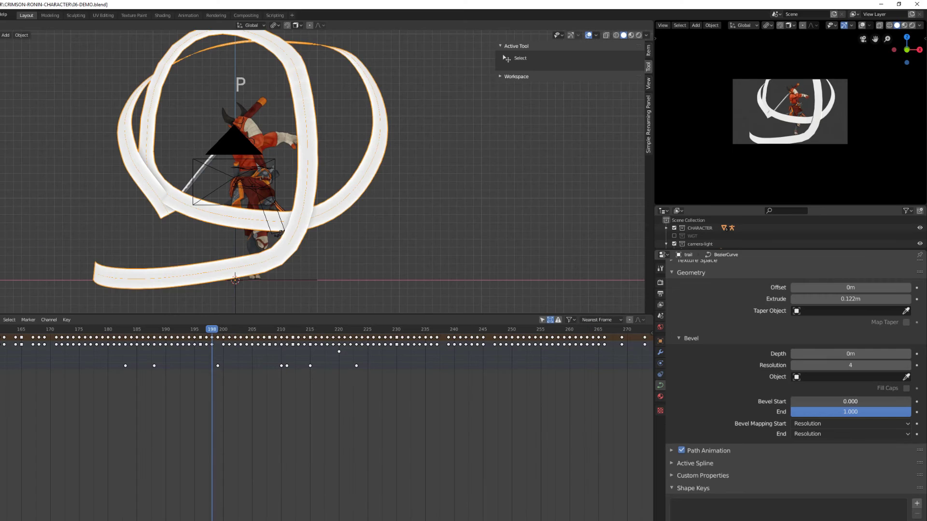
# Keyframe the trail's Bevel Start and Bevel End at frame 185
pyautogui.moveTo(815, 401)
pyautogui.mouseDown()
pyautogui.moveTo(869, 402)
pyautogui.moveTo(815, 406)
pyautogui.mouseUp()
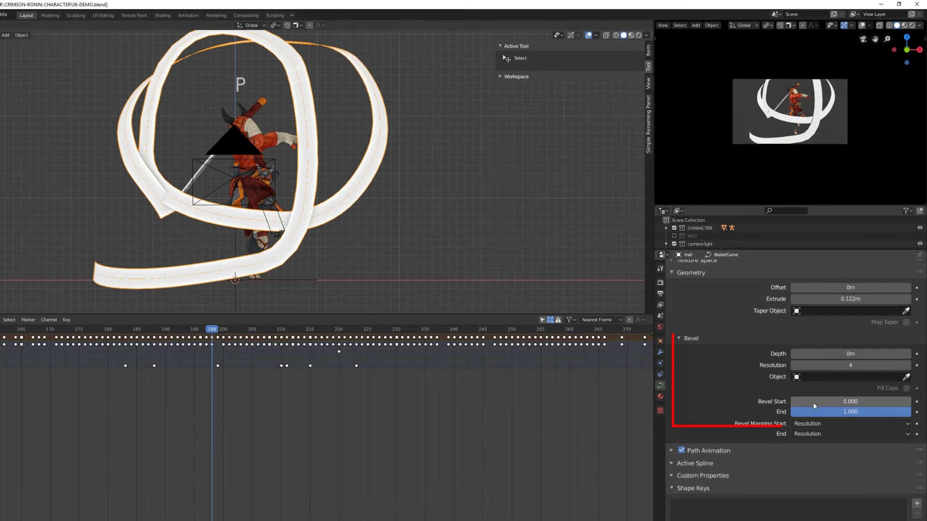
pyautogui.keyDown('alt'); pyautogui.scroll(14, 443, 401); pyautogui.keyUp('alt')
pyautogui.keyDown('alt'); pyautogui.scroll(-1, 439, 400); pyautogui.keyUp('alt')
pyautogui.press('i')
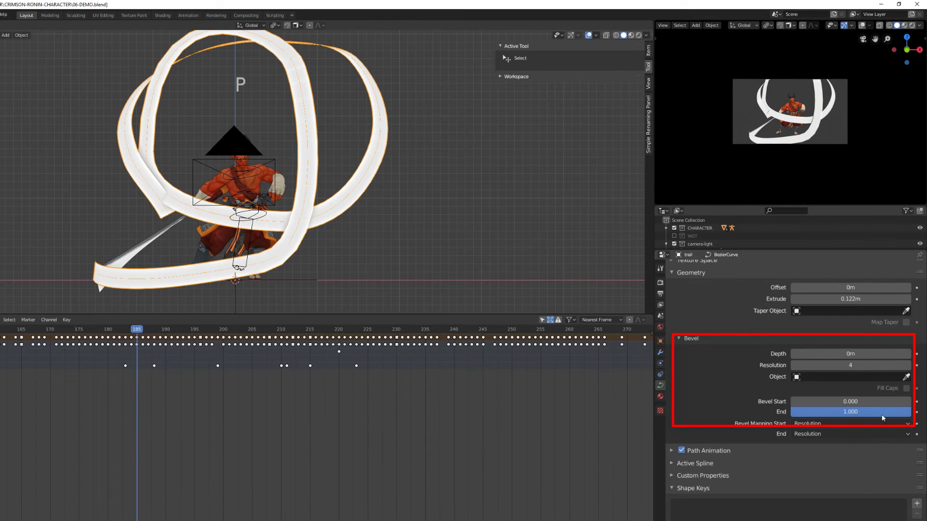
pyautogui.press('i')
# Step frame by frame up to frame 199, adjusting the animated Bevel Start and End so the trail follows the sword
pyautogui.press('Right')
pyautogui.press('Right')
pyautogui.press('Left')
pyautogui.press('Left')
pyautogui.press('Right')
pyautogui.press('Right')
pyautogui.moveTo(826, 401); pyautogui.dragTo(832, 401)
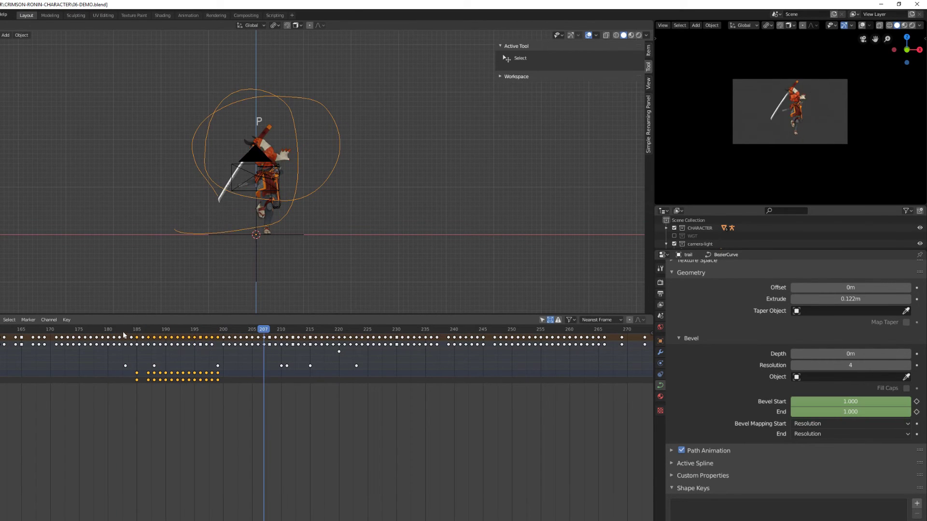
# Give the trail curve a new material named trail and show its shader nodes in place of the timeline
pyautogui.click(660, 397)
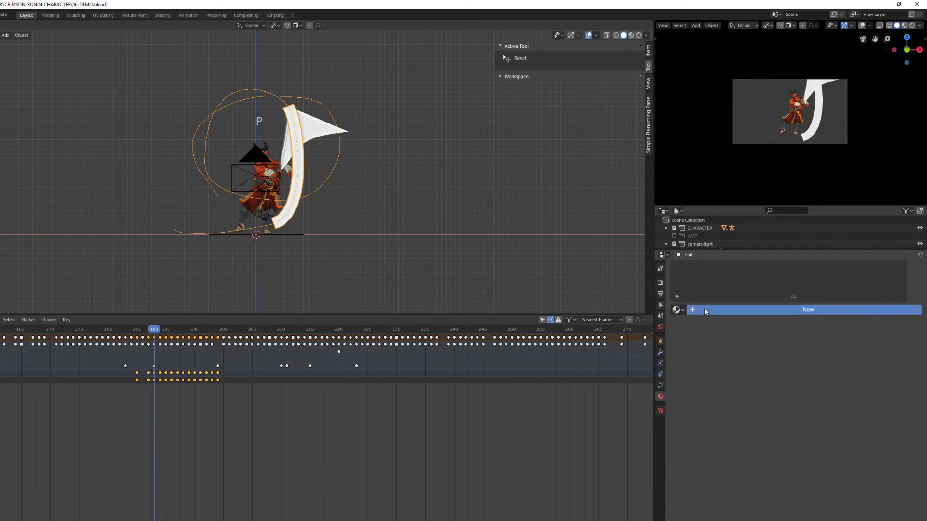
pyautogui.press('Return')
pyautogui.click(0, 320)
pyautogui.click(0, 374)
pyautogui.scroll(3, 256, 425)
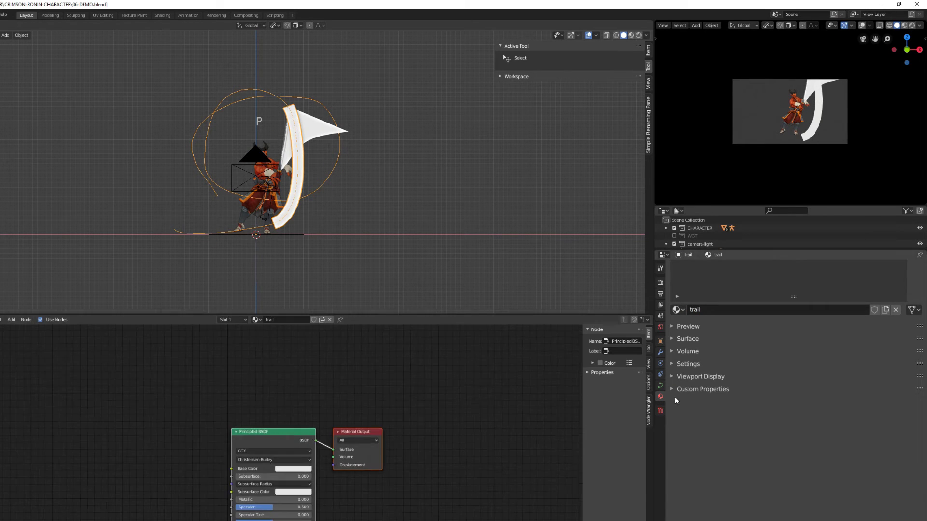
# Build a UV-mapped linear Gradient Texture alongside an Emission shader and preview the gradient in a rendered viewport
pyautogui.moveTo(171, 381); pyautogui.dragTo(226, 423)
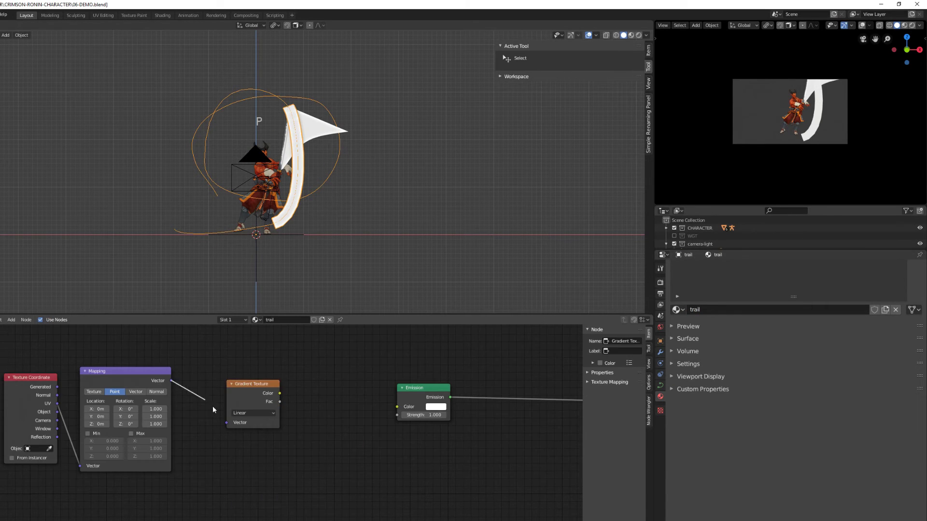
pyautogui.keyDown('ctrl'); pyautogui.keyDown('shift'); pyautogui.click(248, 420); pyautogui.keyUp('shift'); pyautogui.keyUp('ctrl')
pyautogui.scroll(-3, 247, 420)
pyautogui.moveTo(352, 389); pyautogui.dragTo(309, 385, button='middle')
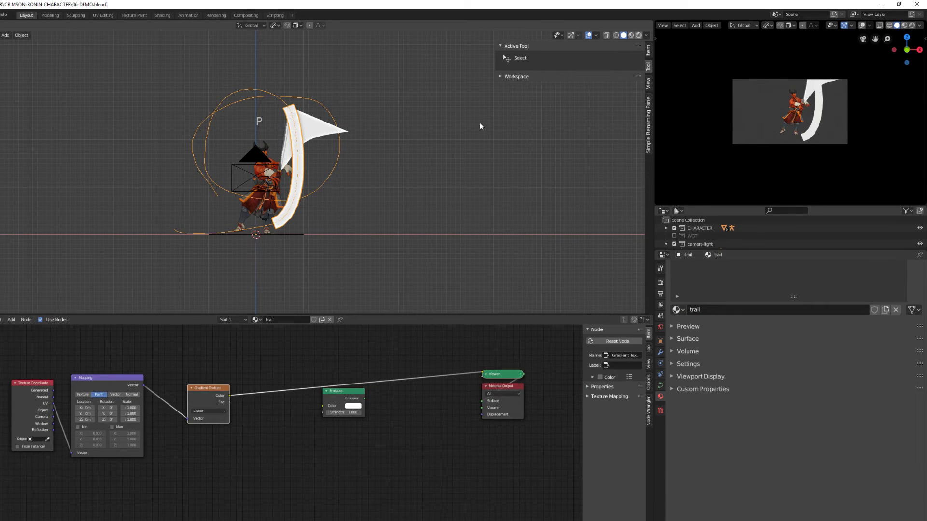
pyautogui.click(638, 35)
pyautogui.scroll(4, 386, 184)
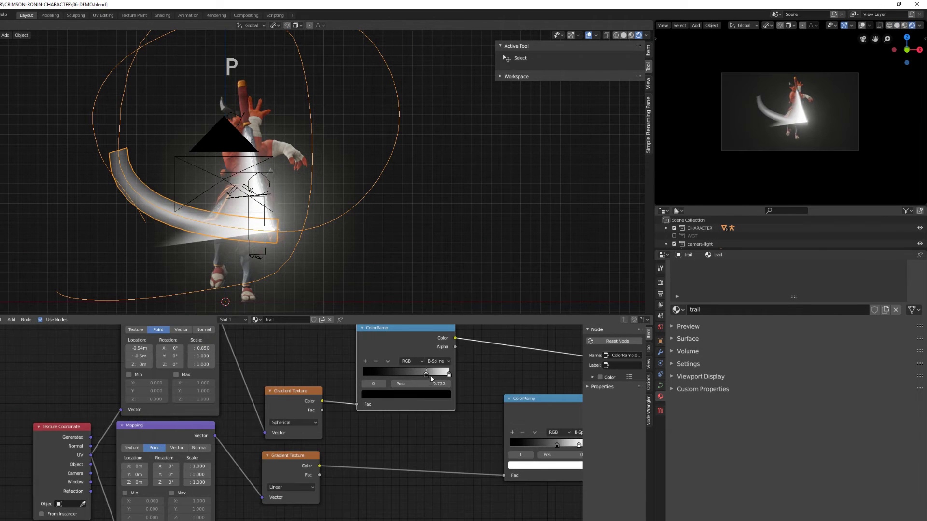
# Add a Multiply node that combines the ColorRamps of the spherical and linear gradients
pyautogui.moveTo(326, 391); pyautogui.dragTo(206, 409)
pyautogui.hotkey('shift', 'a')
pyautogui.click(298, 437)
pyautogui.click(309, 413)
pyautogui.click(323, 433)
pyautogui.click(325, 410)
pyautogui.moveTo(231, 340); pyautogui.dragTo(307, 462)
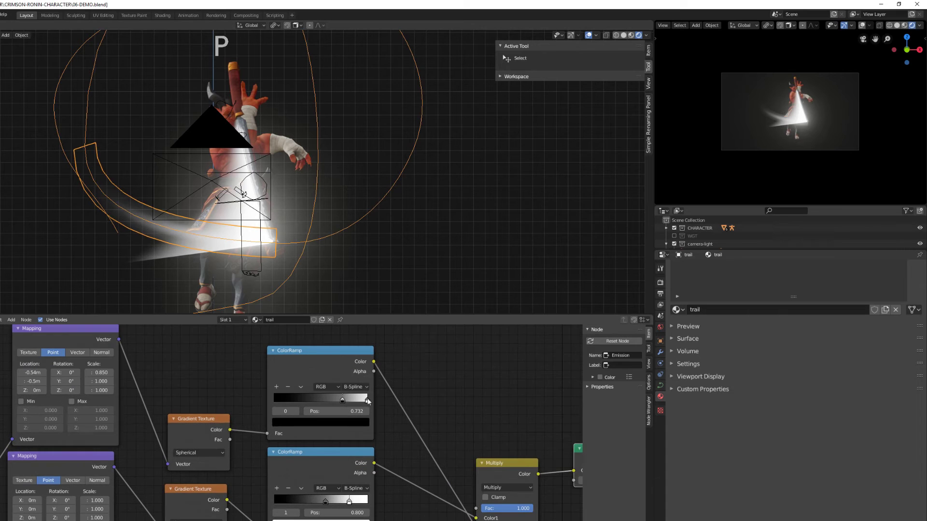
# On the spherical gradient's ColorRamp, move the black stop to 0.150, add another stop and darken the selected stop's color to black
pyautogui.click(368, 402)
pyautogui.moveTo(342, 401); pyautogui.dragTo(289, 402)
pyautogui.click(277, 387)
pyautogui.click(292, 422)
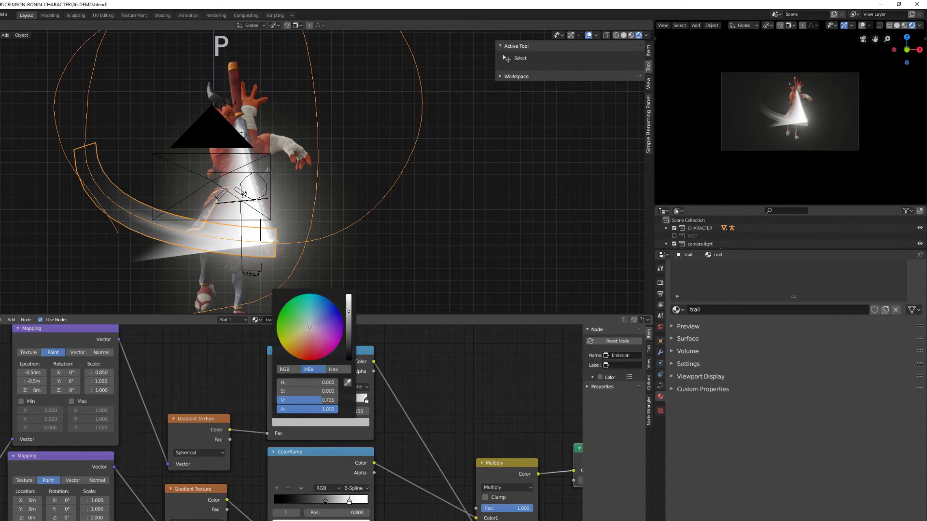
pyautogui.moveTo(350, 312); pyautogui.dragTo(349, 360)
# Route the Multiply result through the Emission shader to the Material Output and advance the animation to check the trail
pyautogui.scroll(-4, 445, 396)
pyautogui.moveTo(445, 396); pyautogui.dragTo(322, 371, button='middle')
pyautogui.press('Right')
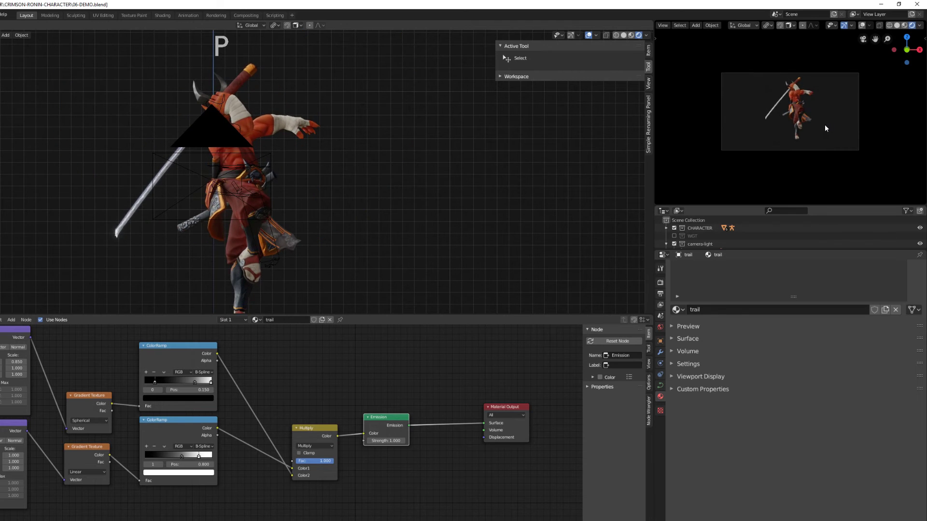
# Move the slash object out of the CHARACTER collection into the main Scene Collection
pyautogui.click(667, 244)
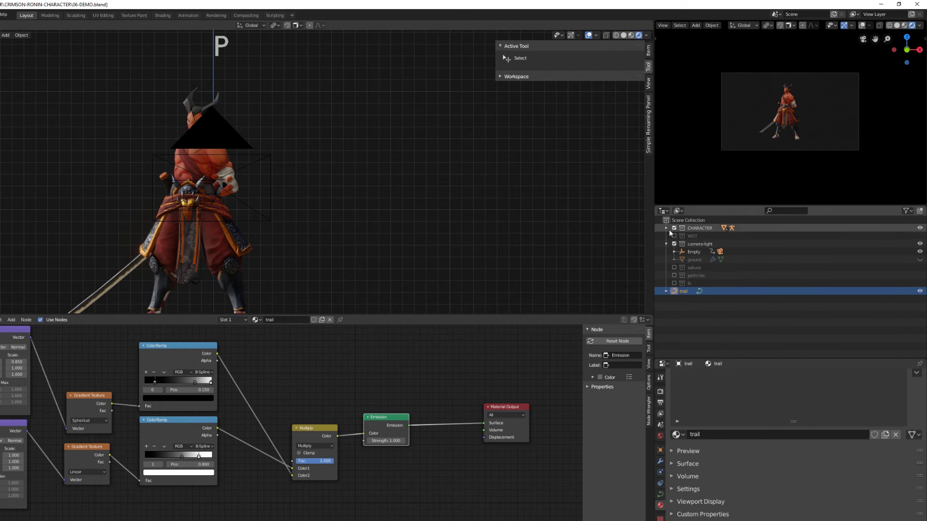
pyautogui.click(666, 228)
pyautogui.scroll(-2, 695, 271)
pyautogui.moveTo(700, 271); pyautogui.dragTo(687, 352)
pyautogui.click(674, 237)
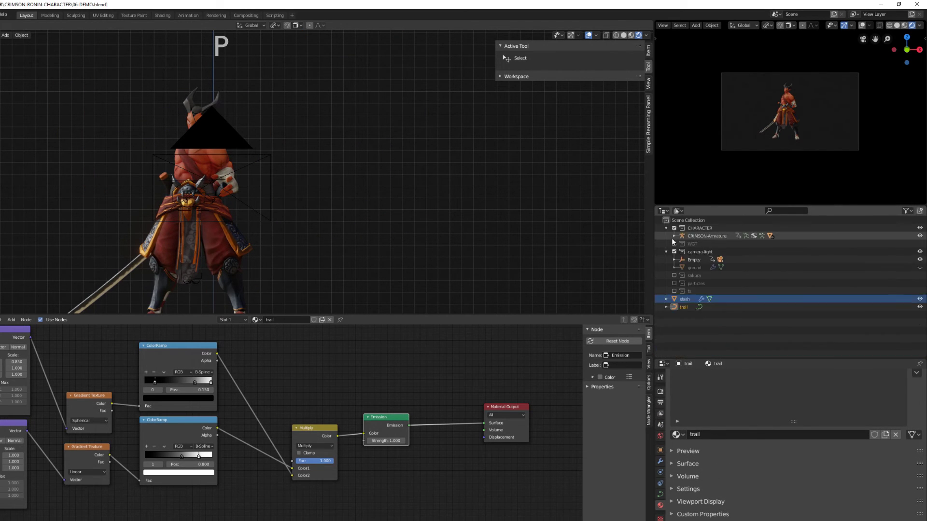
# Toggle the visibility of the trail and slash objects while viewing through the camera, and select the slash object
pyautogui.click(919, 307)
pyautogui.click(920, 300)
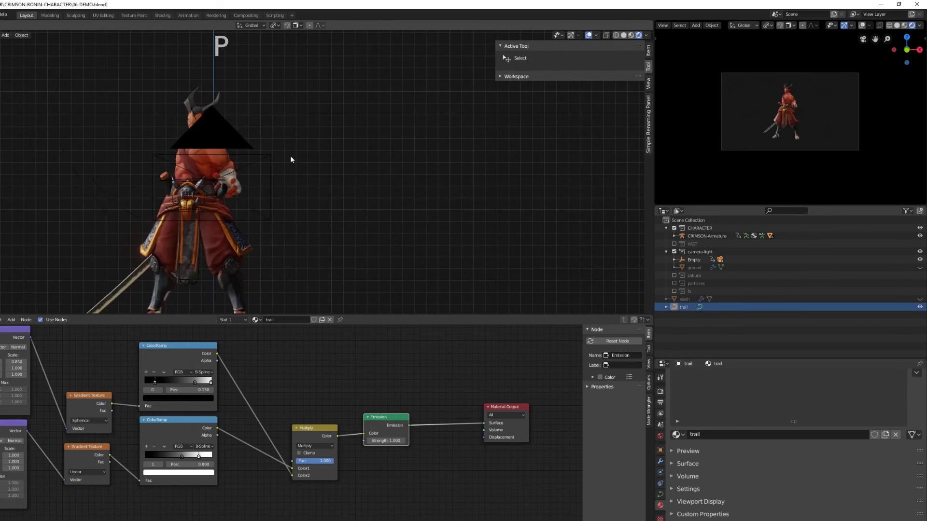
pyautogui.press('KP_0')
pyautogui.click(687, 301)
pyautogui.click(919, 300)
pyautogui.scroll(-3, 213, 490)
pyautogui.moveTo(212, 490); pyautogui.dragTo(326, 413, button='middle')
pyautogui.scroll(5, 337, 417)
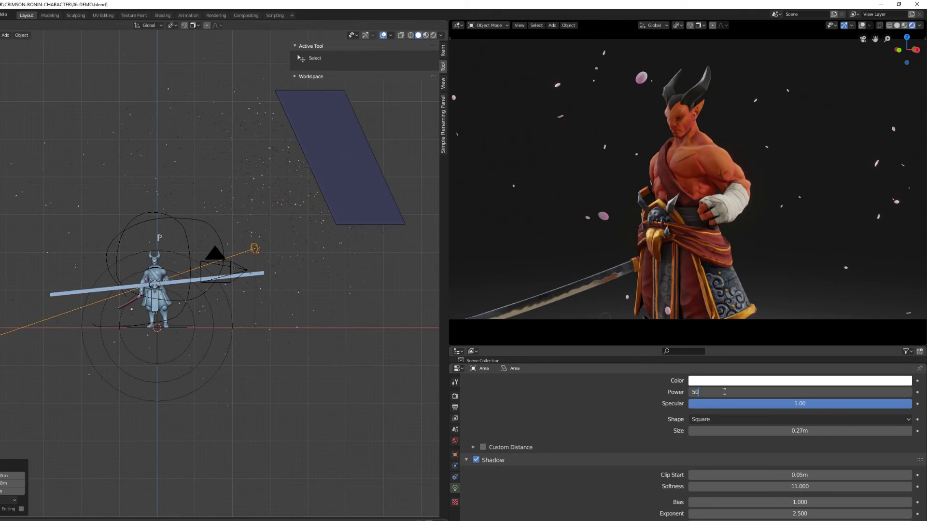
# Set the area light's power to 500 W and inspect its placement from above and at an angle
pyautogui.press('KP_7')
pyautogui.scroll(3, 228, 323)
pyautogui.moveTo(212, 348); pyautogui.dragTo(216, 325, button='middle')
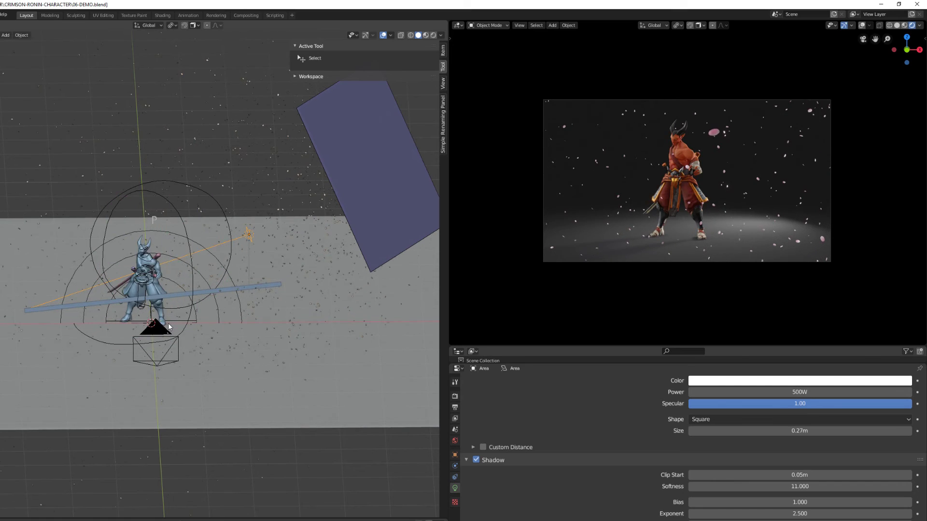
# Scale down the ground plane's mesh in Edit Mode, then return to Object Mode
pyautogui.press('Tab')
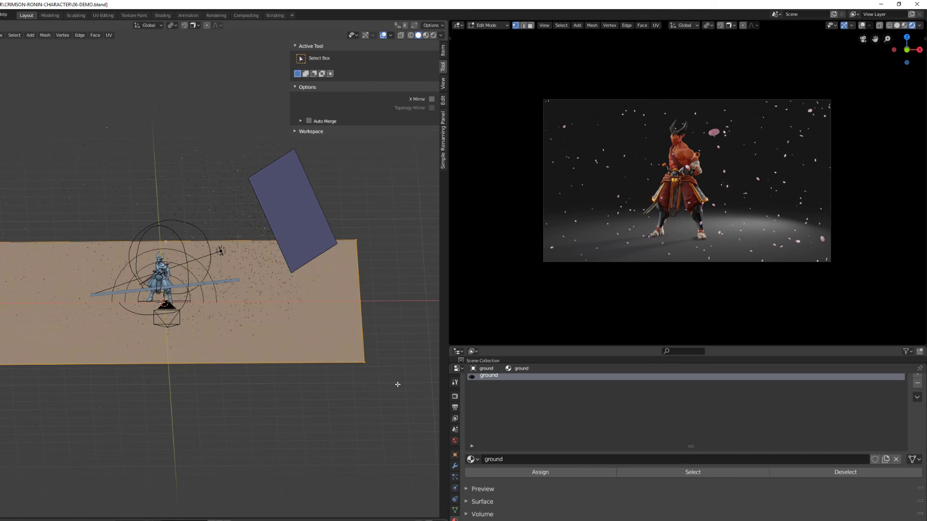
pyautogui.press('s')
pyautogui.click(290, 346)
pyautogui.scroll(5, 297, 353)
pyautogui.press('Tab')
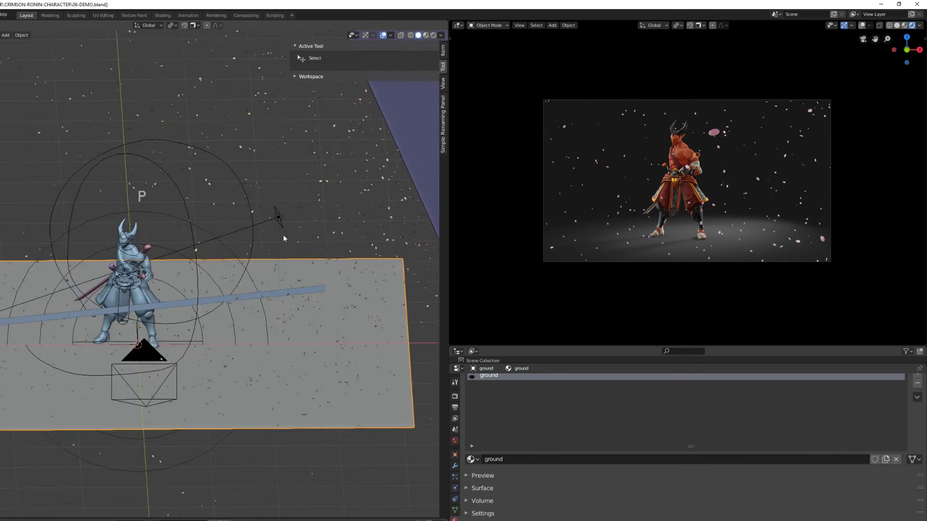
# Select the area light beside the character and examine its placement from above
pyautogui.click(281, 220)
pyautogui.press('KP_7')
pyautogui.scroll(-5, 255, 320)
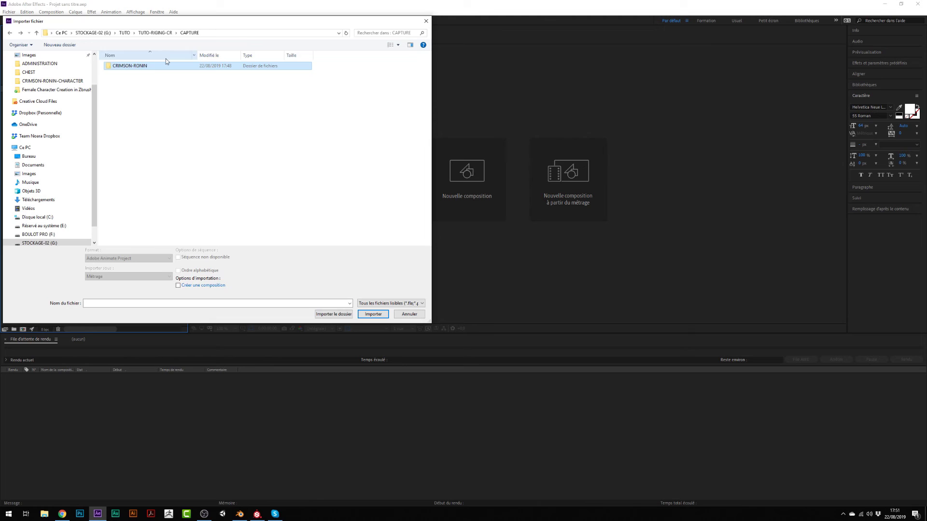
# Switch to After Effects and import the rendered PNG sequence from the RENDER folder
pyautogui.doubleClick(168, 61)
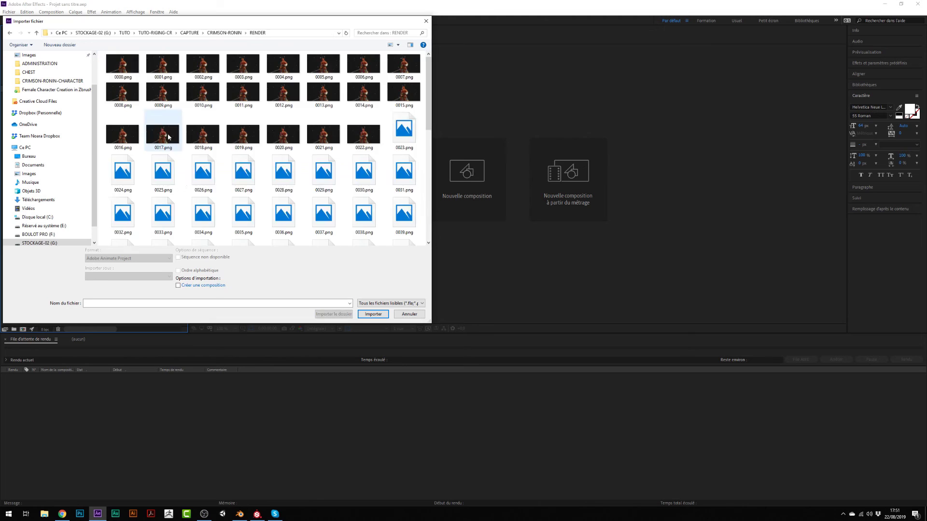
pyautogui.press('Return')
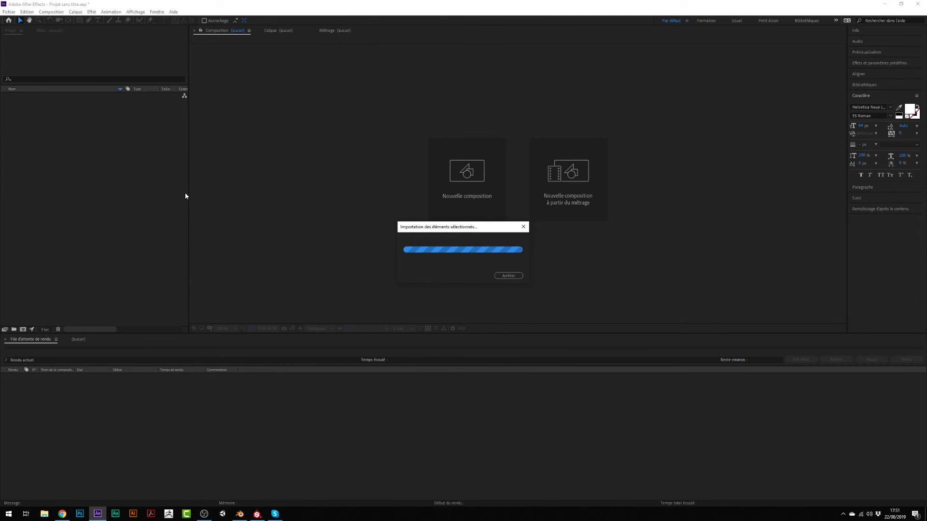
pyautogui.rightClick(53, 96)
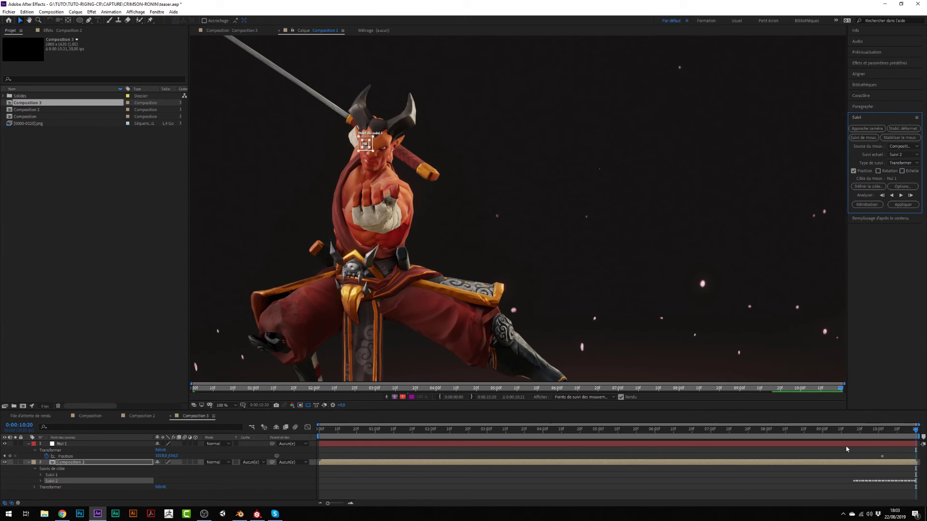
# Switch to Audition and play the teaser's multitrack session to check the sound effects against the video, pausing and resuming playback
pyautogui.click(903, 204)
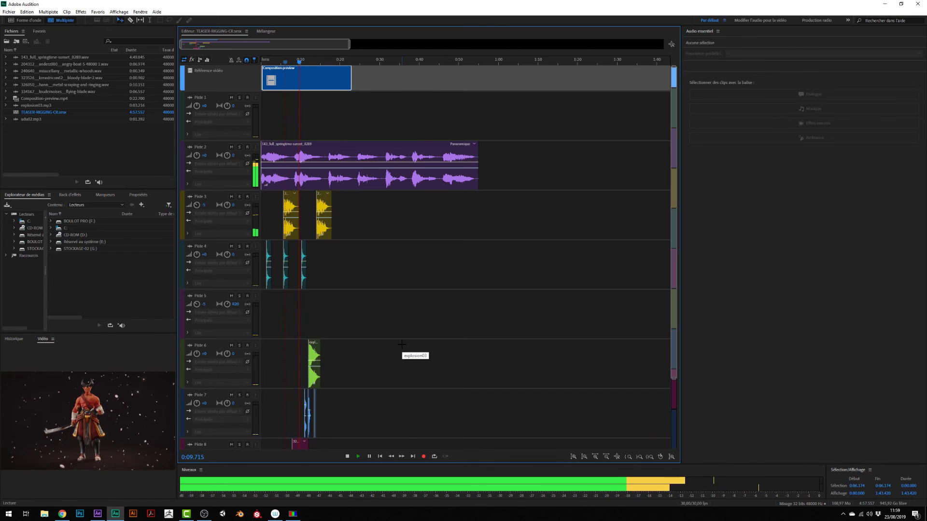
pyautogui.press('space')
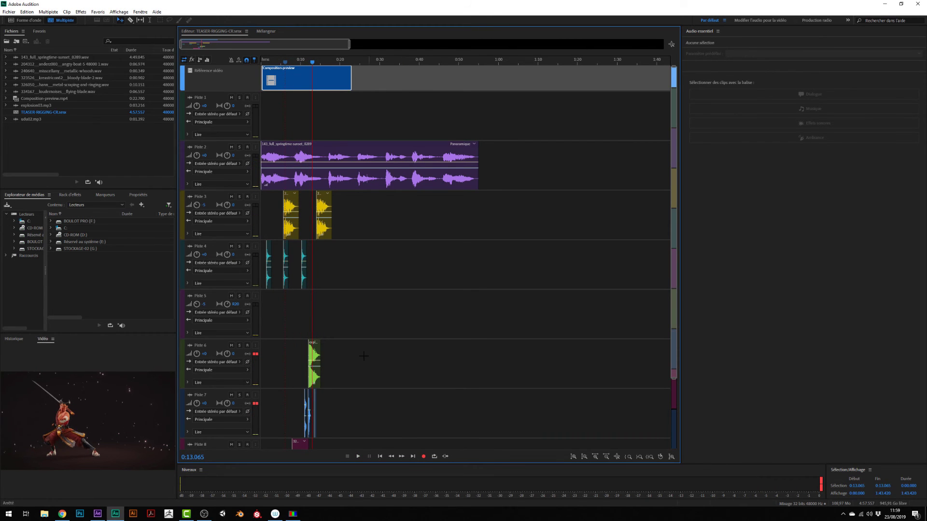
pyautogui.press('space')
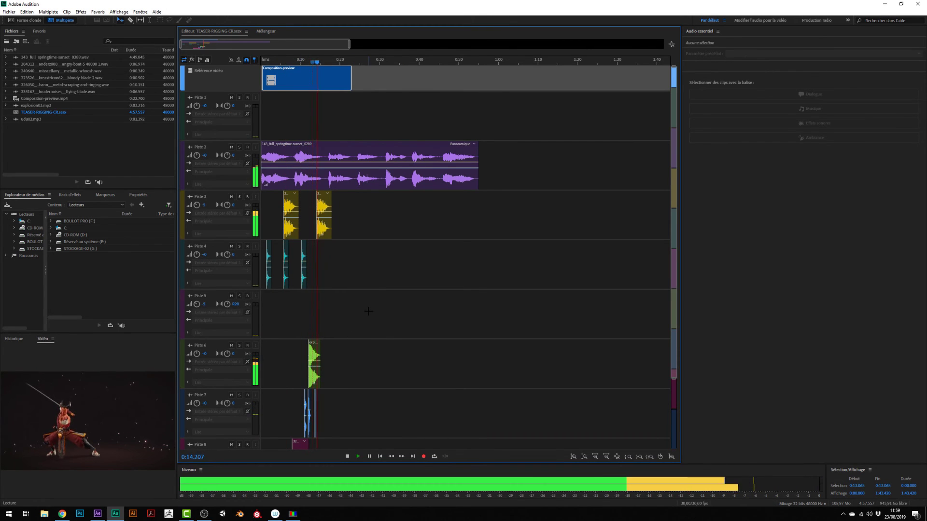